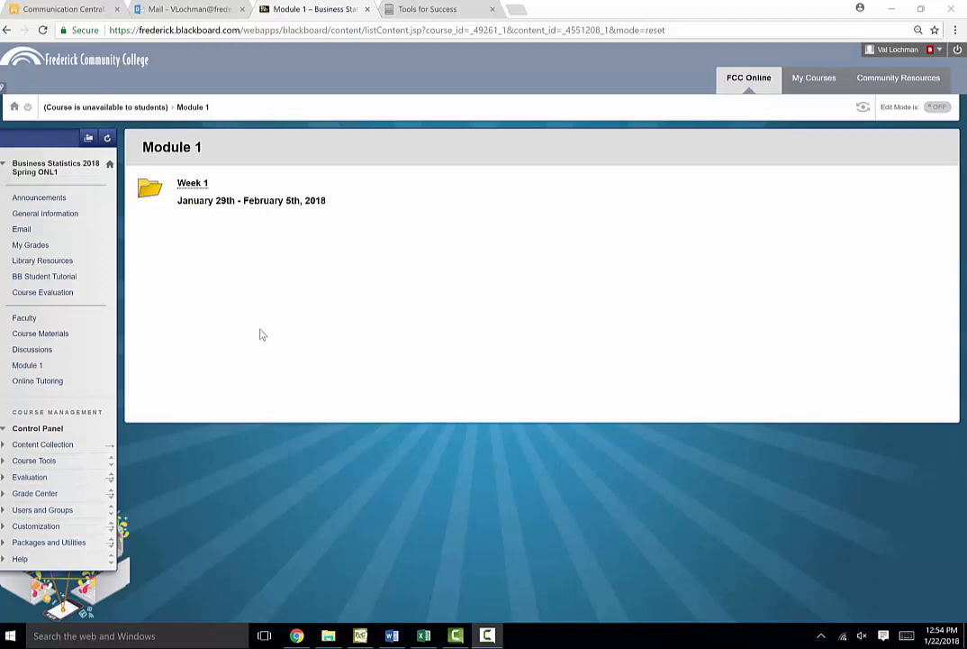
Open the AT&T Excel data set from Module 1's Week 1 learning materials, Excel Data Sets for Chapter 7, and scroll through its values
click(23, 367)
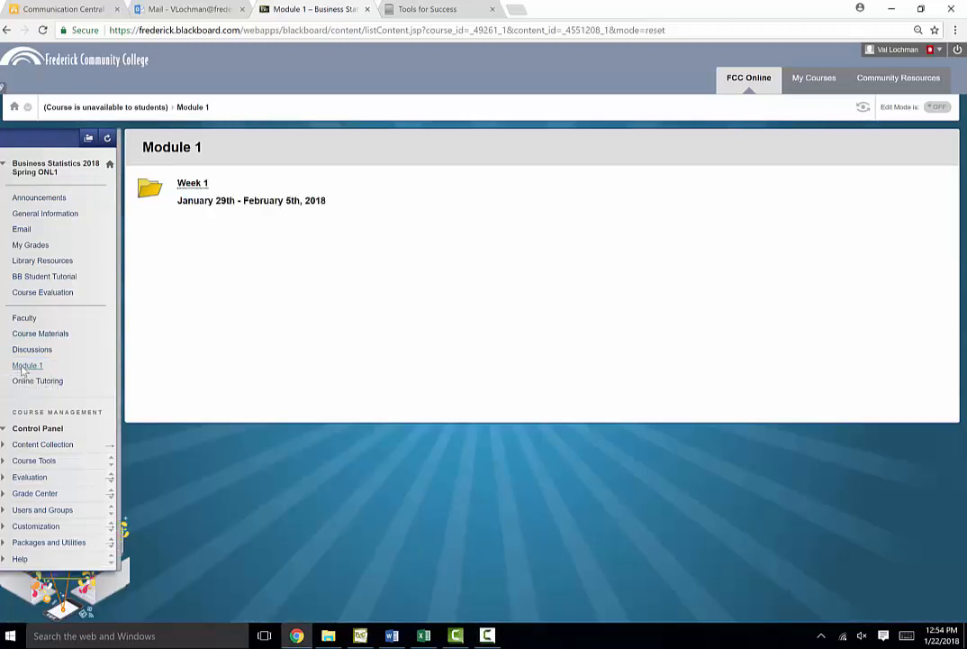
click(192, 183)
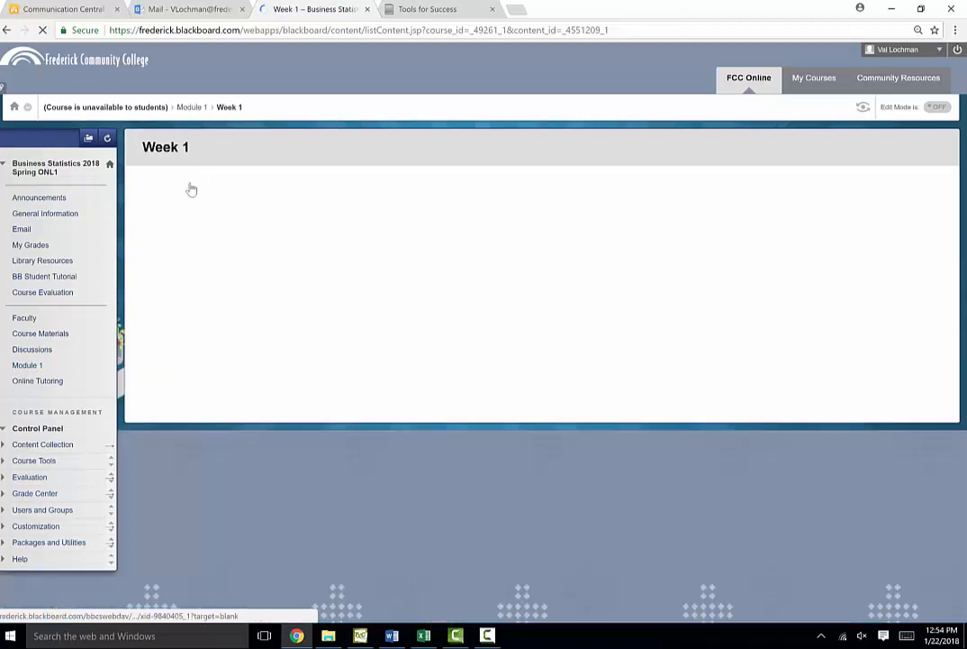
click(231, 238)
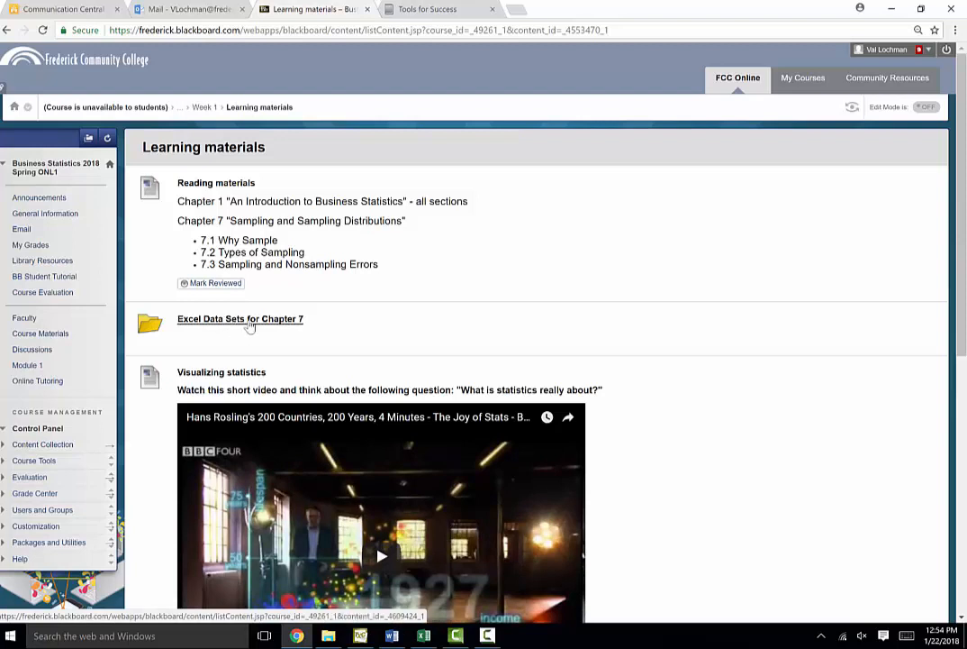
click(256, 321)
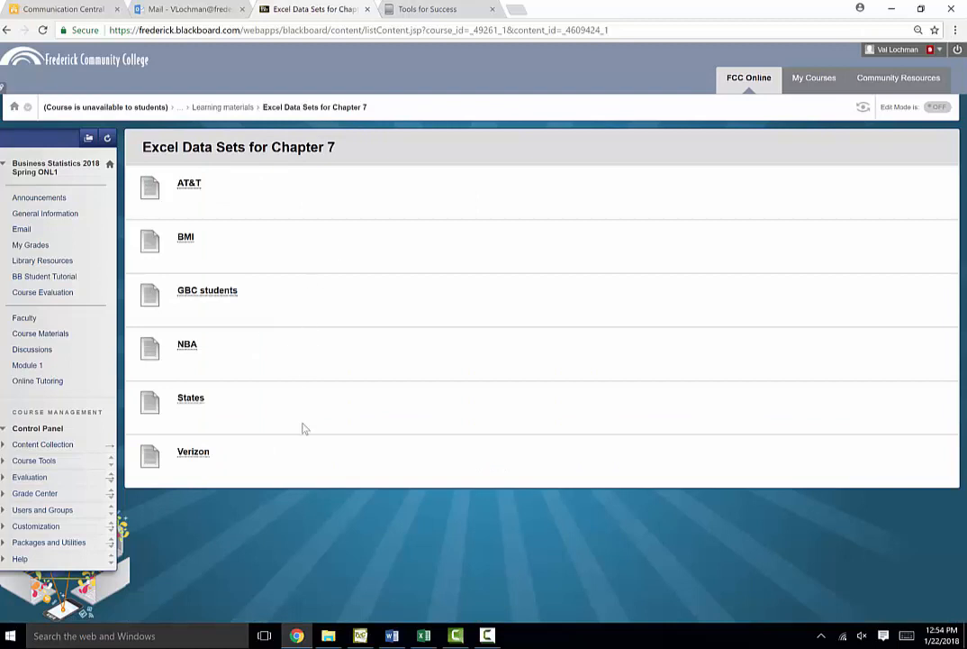
click(190, 184)
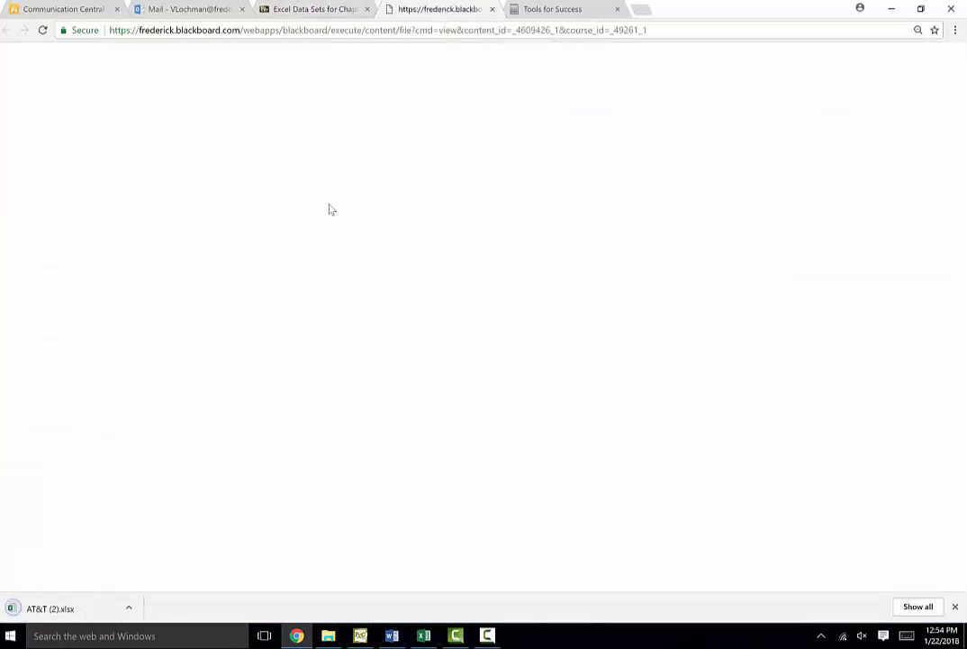
click(82, 612)
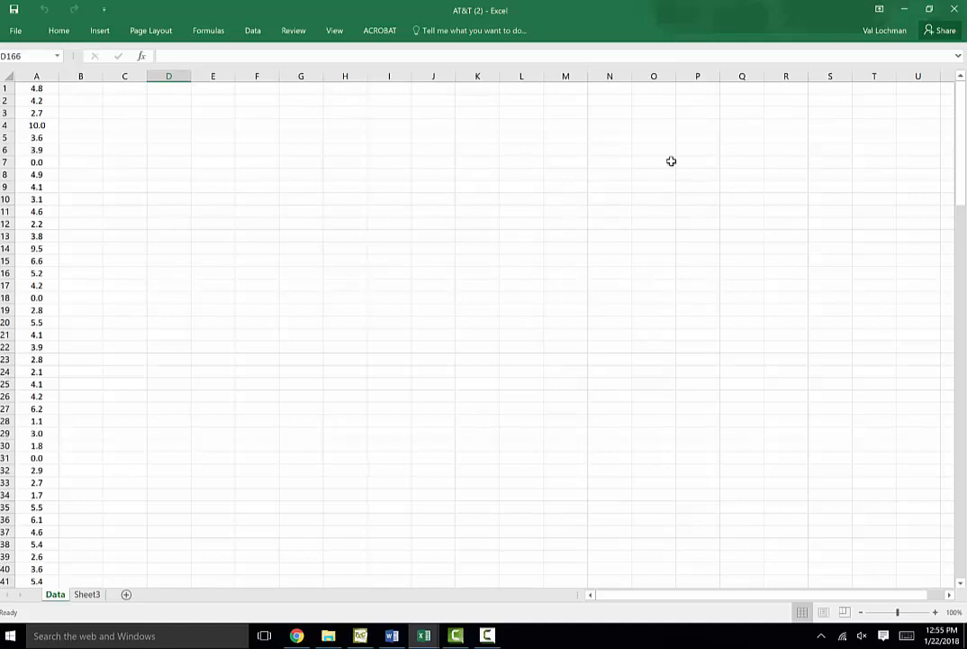
drag(962, 103, 964, 506)
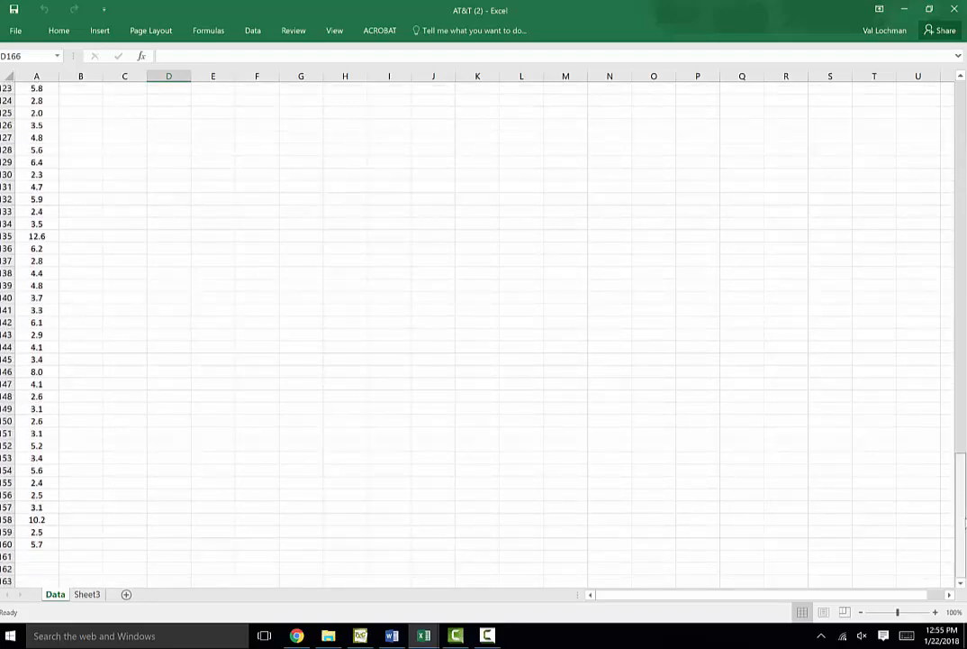
drag(964, 482, 962, 219)
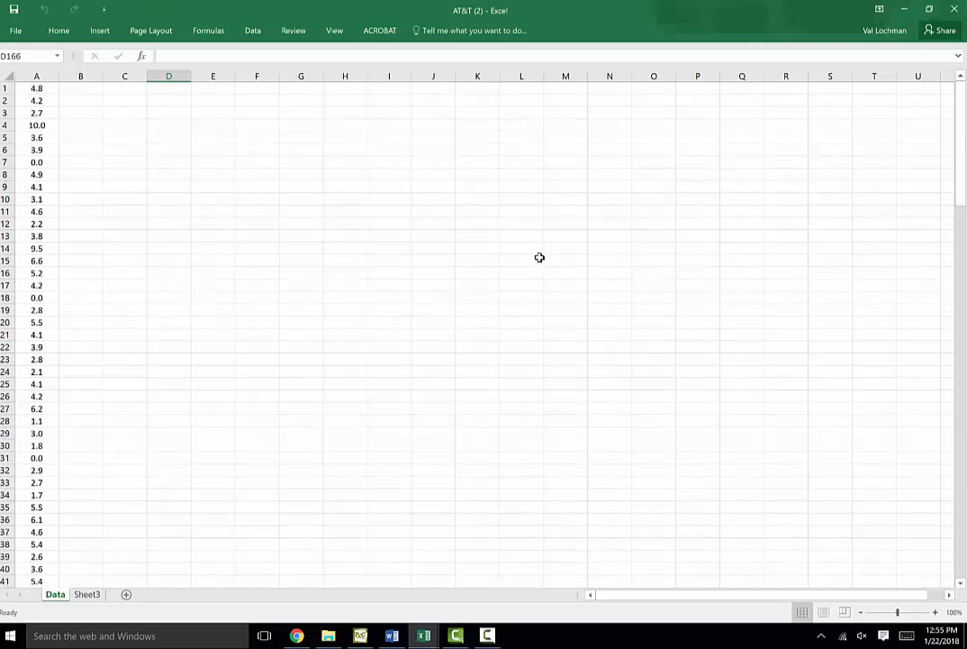
Enable the Analysis ToolPak add-in through Excel options and check the Data Analysis command
click(16, 32)
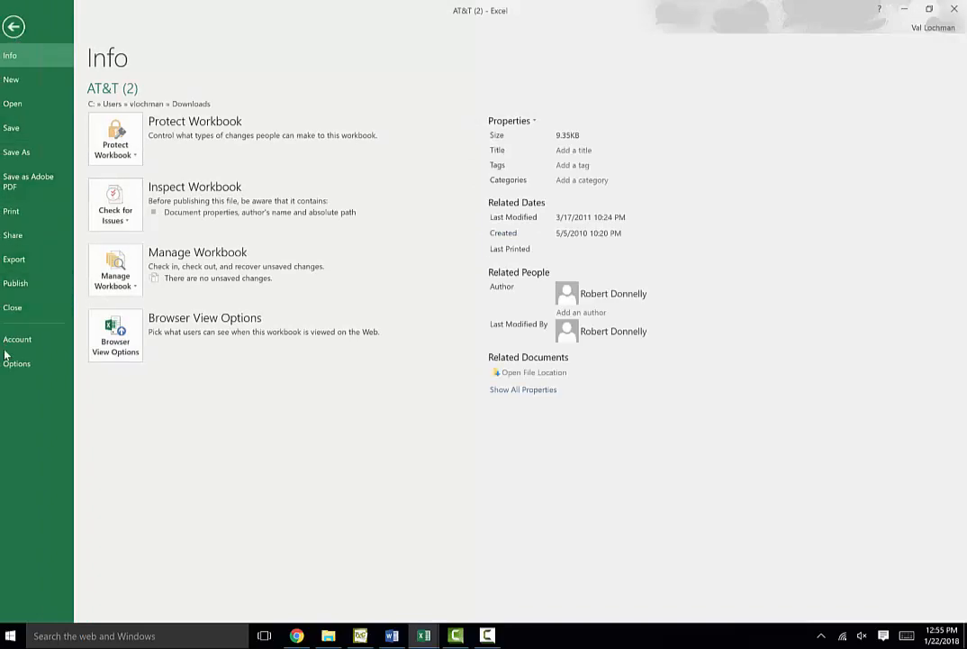
click(16, 363)
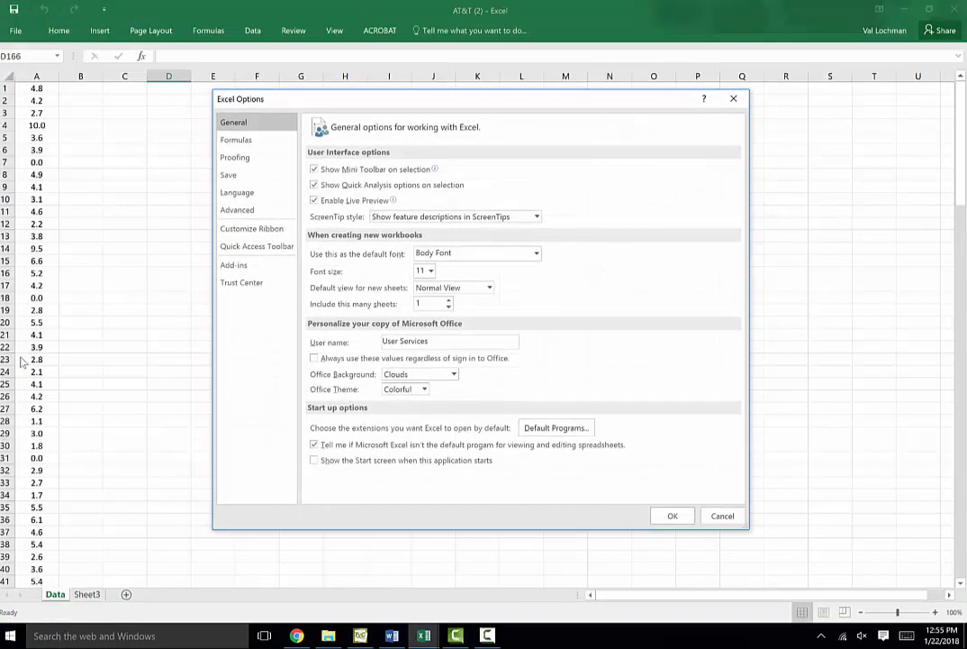
click(236, 266)
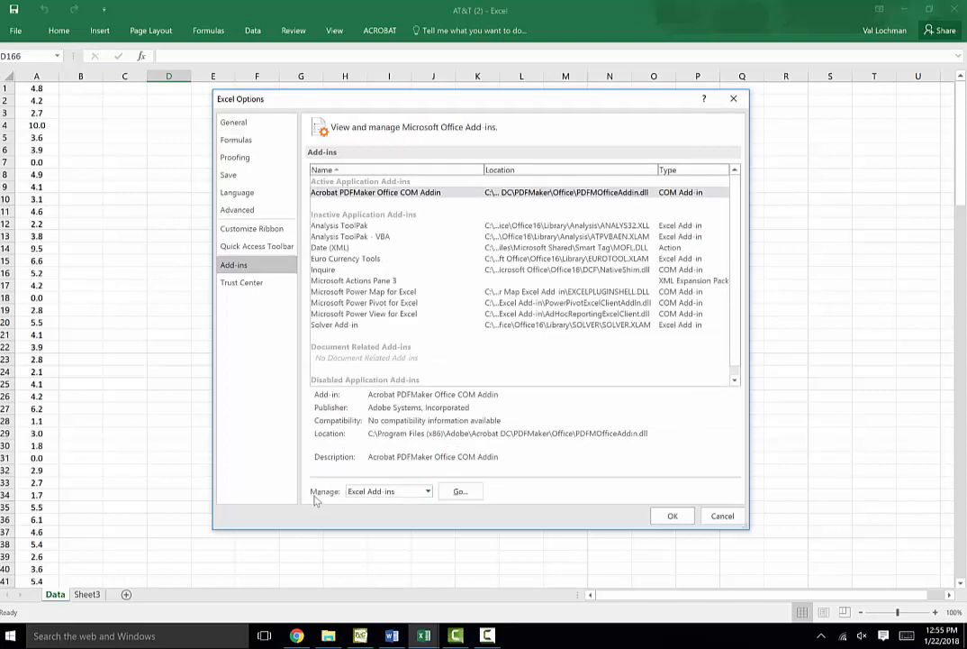
click(460, 493)
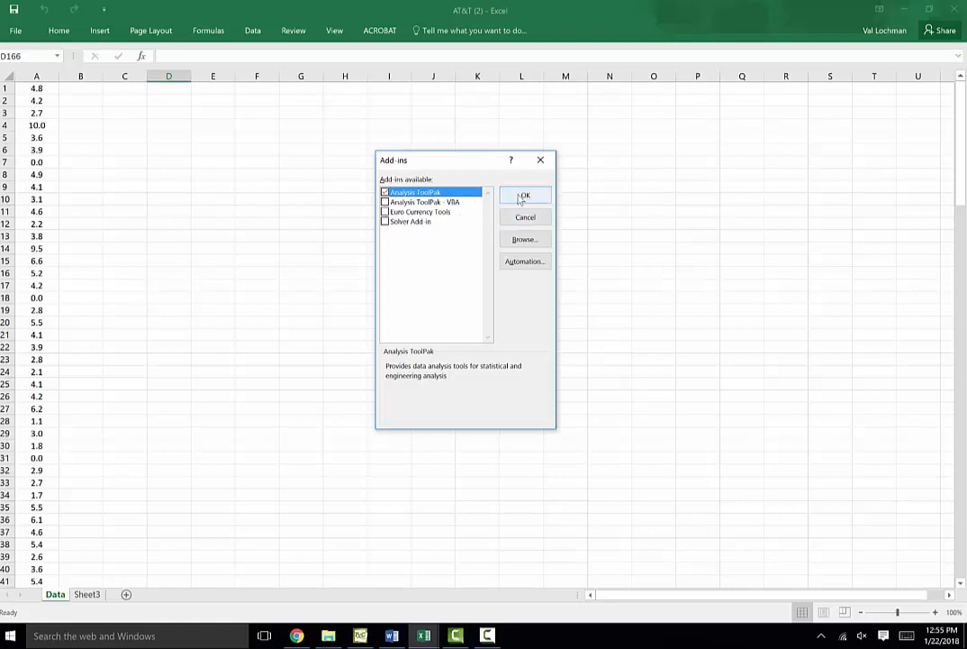
click(526, 195)
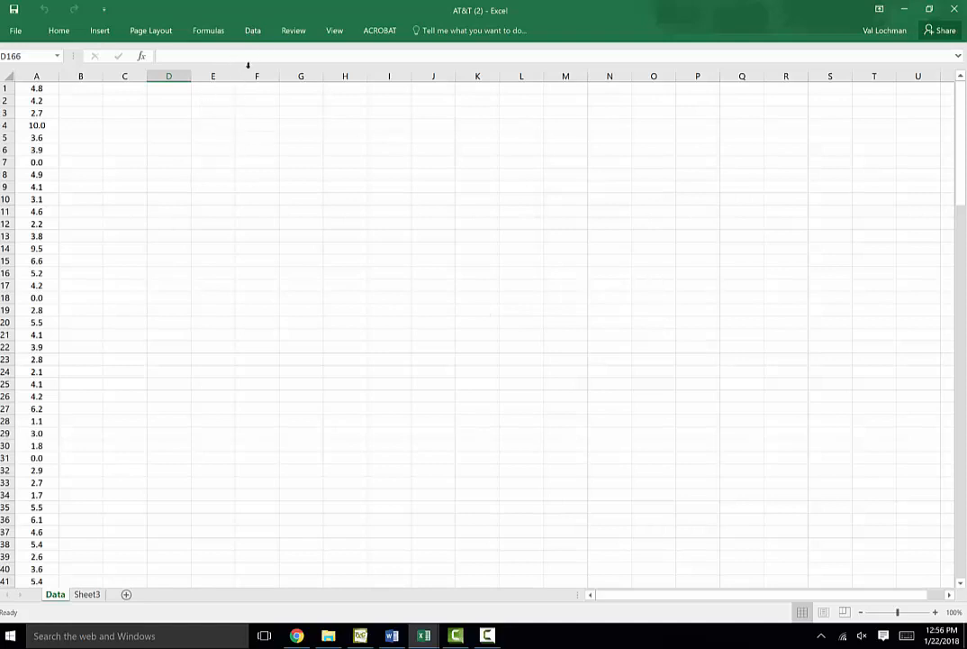
click(254, 33)
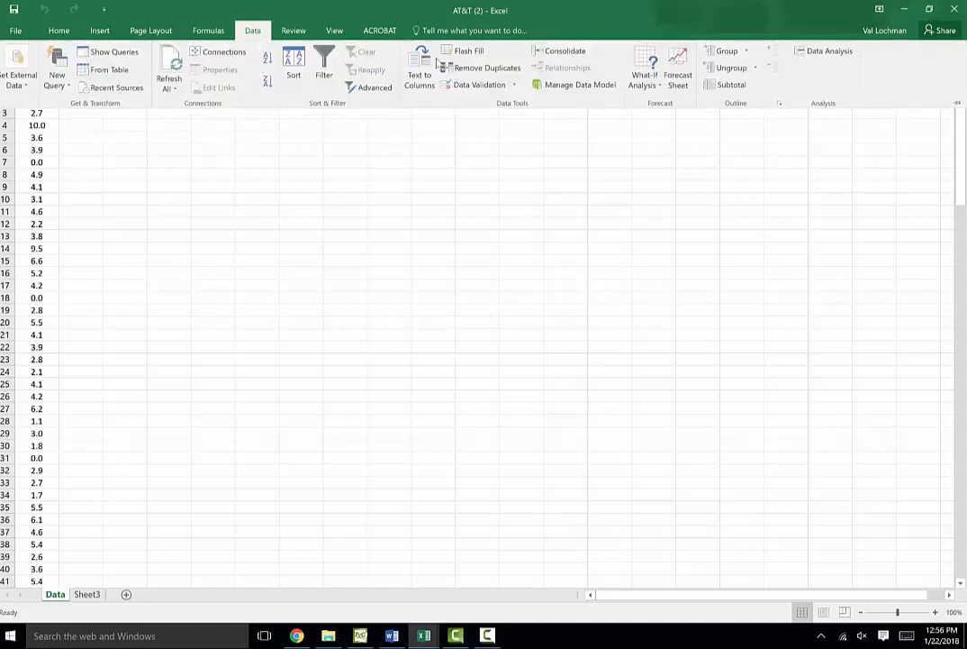
click(817, 51)
Enter the label "Sample 1: n = 20" in cell C4
click(131, 125)
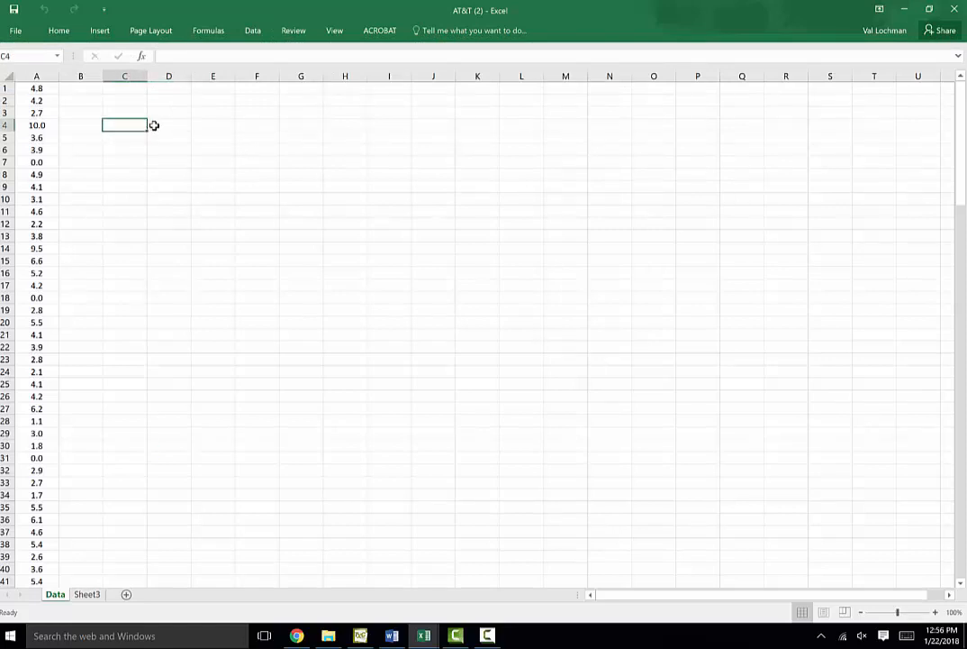
text(Sample 1: n = 20)
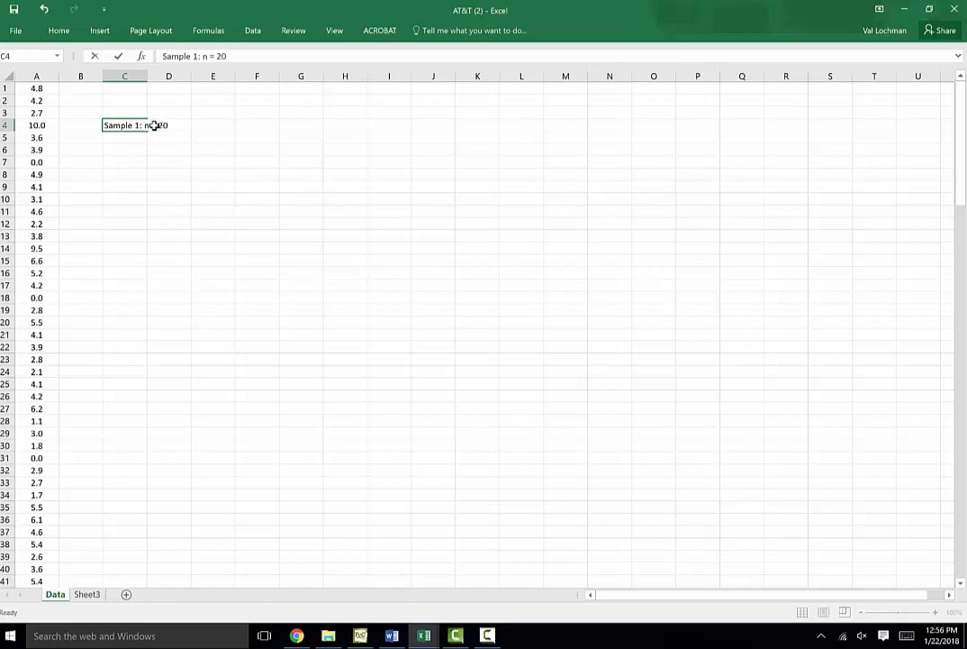
key(Return)
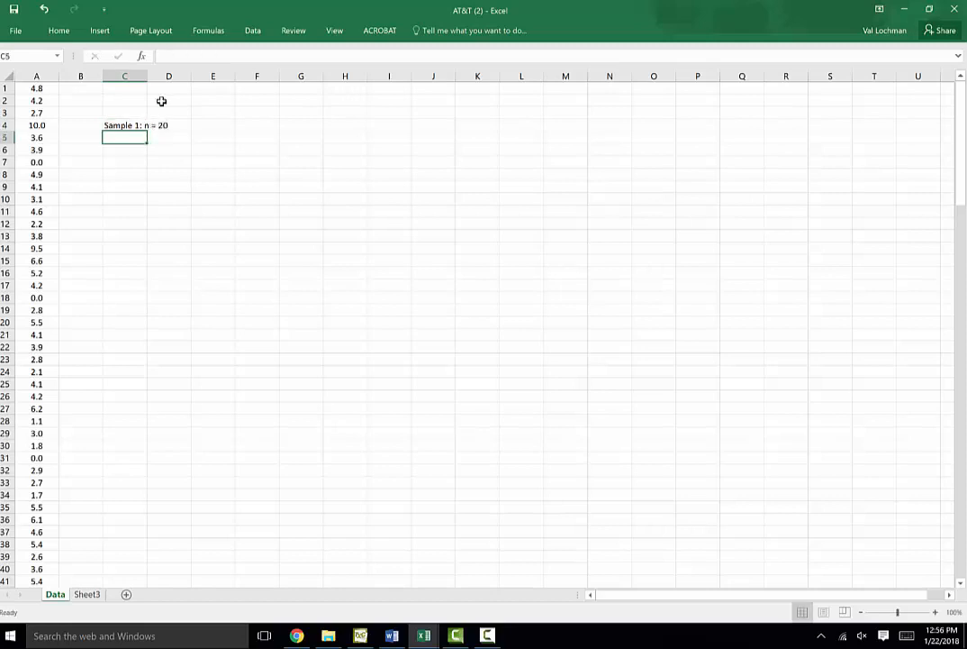
Widen column C and enter the heading "Random" in cell C3
drag(146, 76, 186, 76)
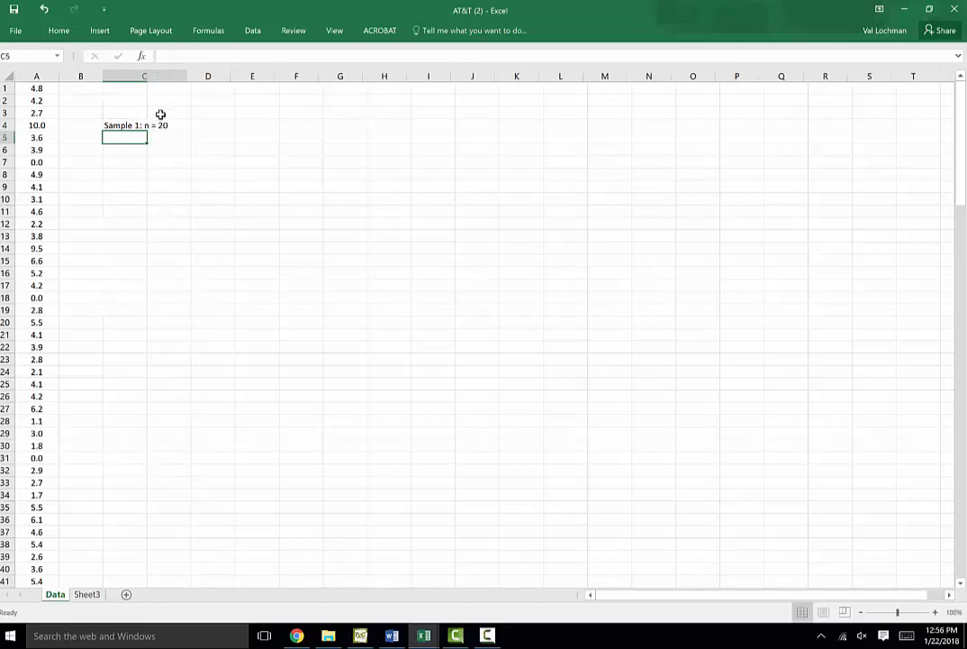
click(155, 115)
text(Random)
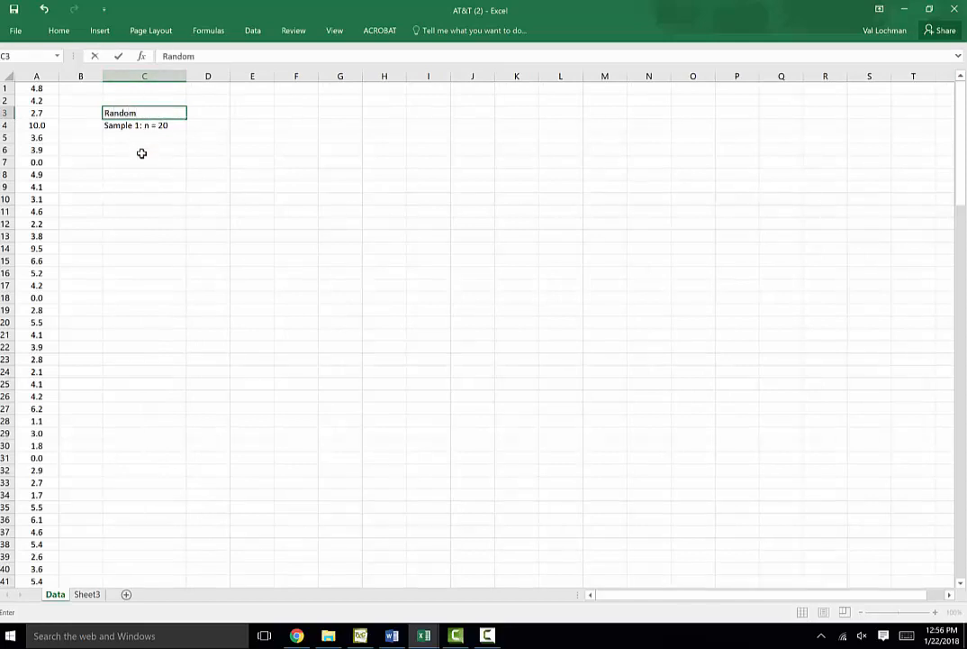
click(142, 151)
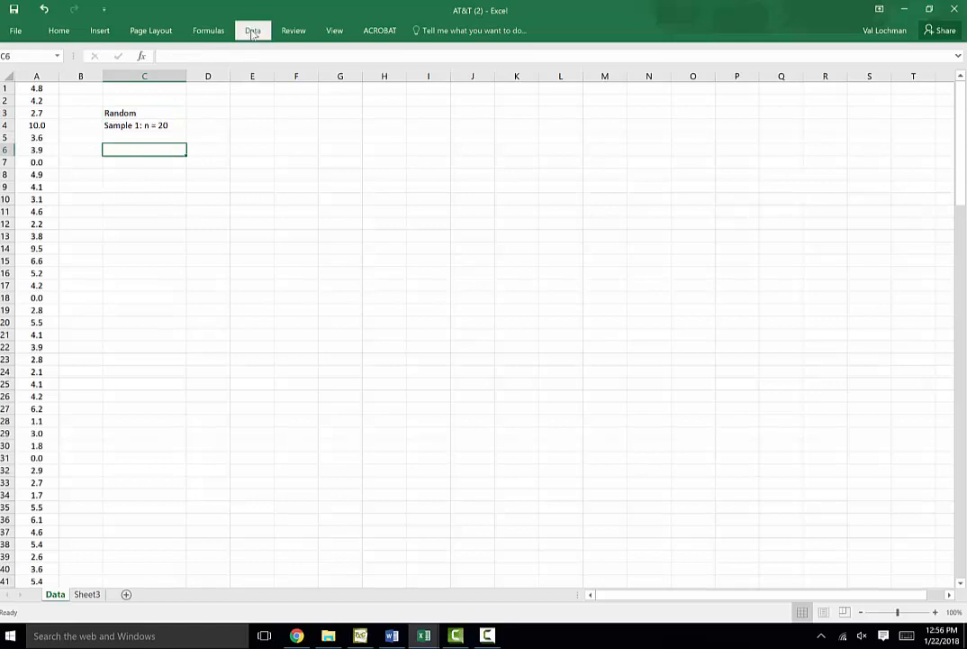
Open the Sampling tool from Data Analysis
click(253, 32)
click(819, 52)
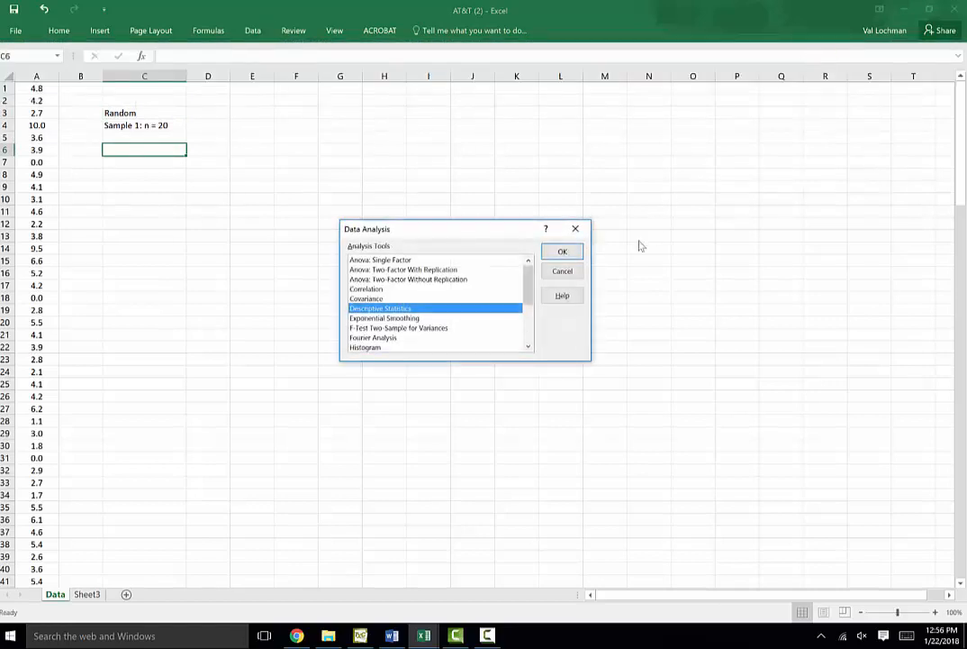
drag(529, 277, 529, 340)
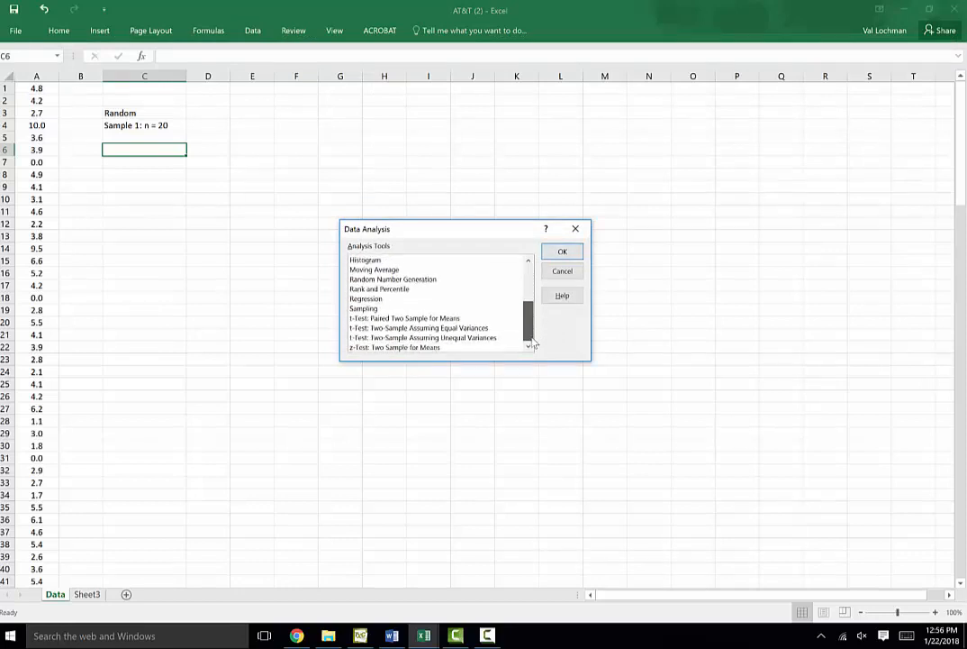
click(410, 308)
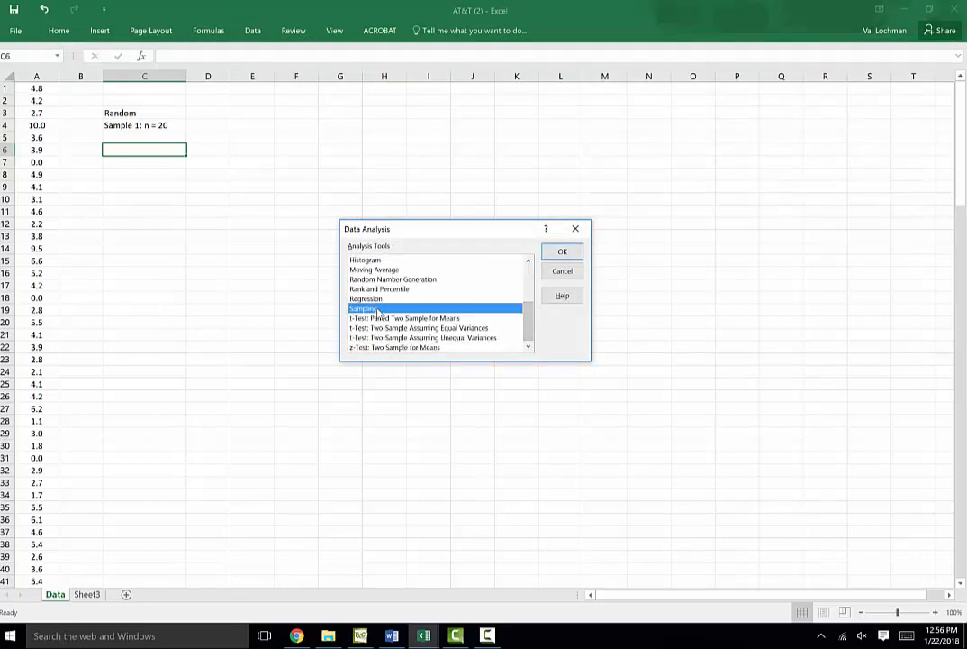
click(566, 252)
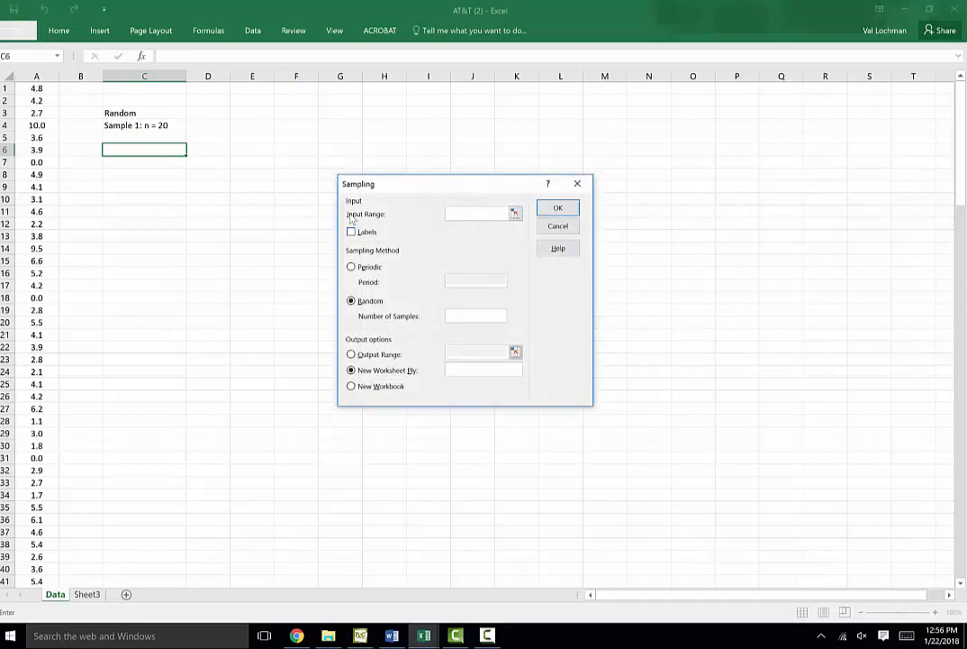
Set the Sampling input range to $A$1:$A$160 from the data in column A
click(515, 214)
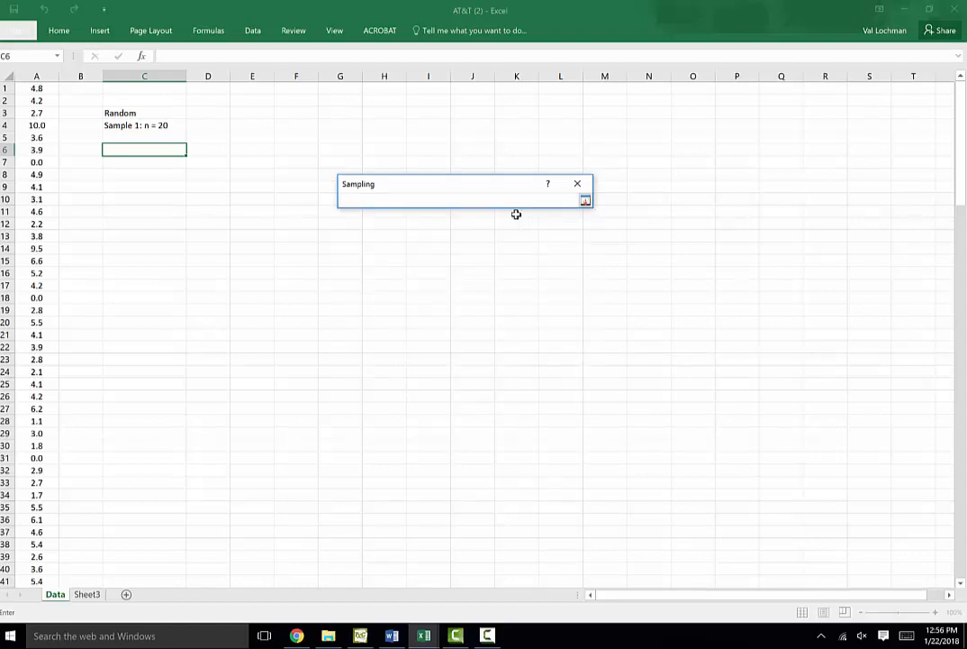
drag(41, 88, 33, 498)
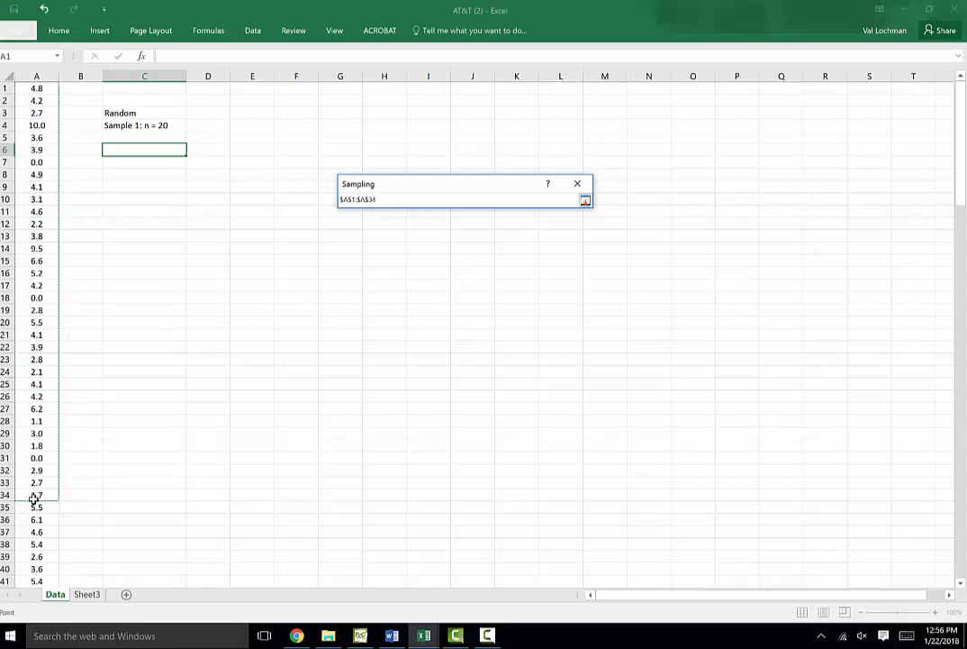
click(380, 199)
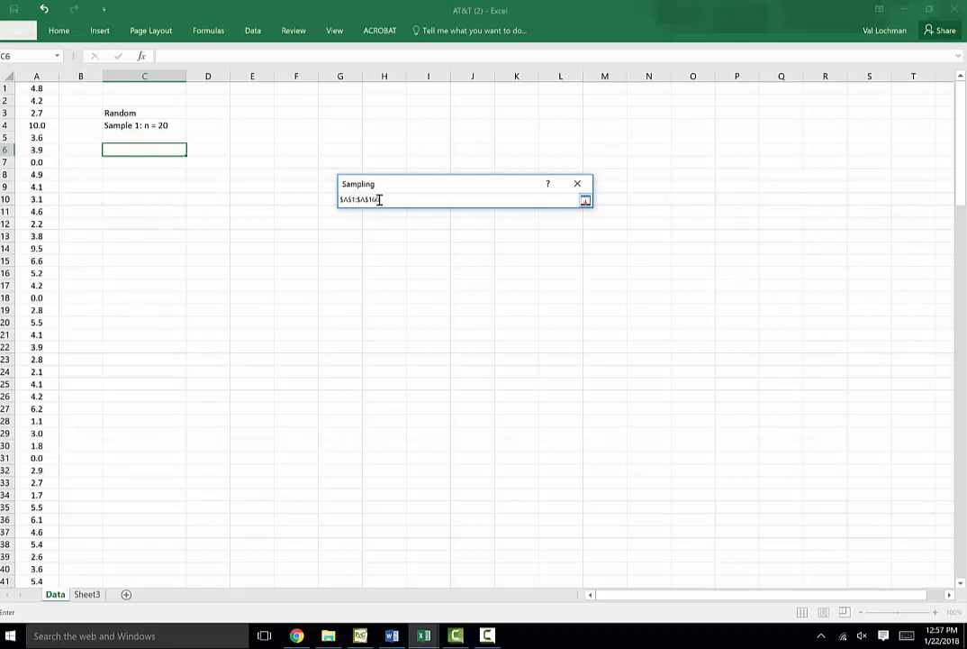
click(585, 202)
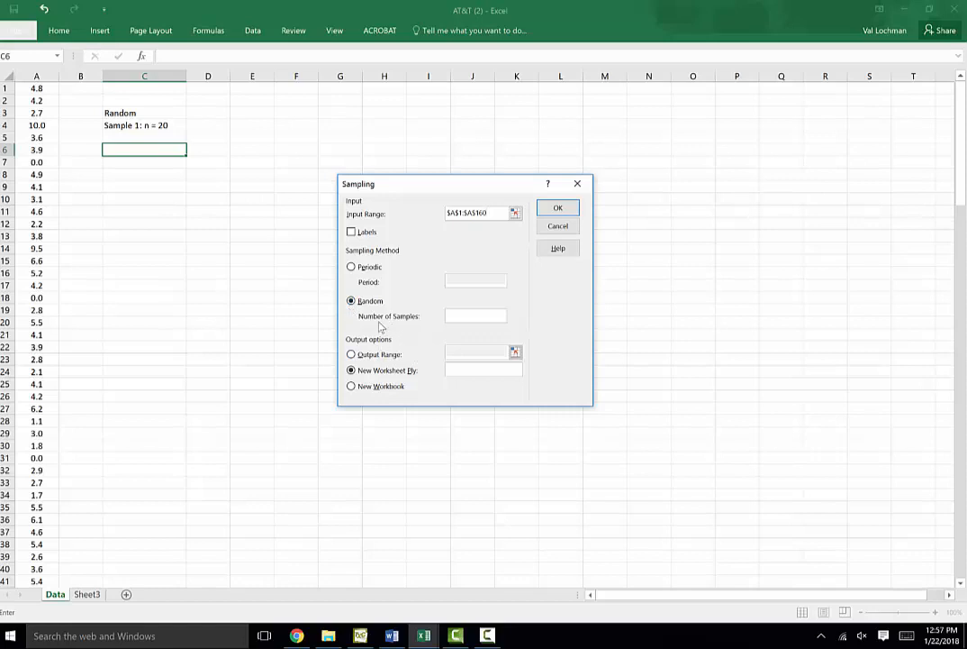
Set the random number of samples to 20 and the output range to cell $C$6
click(465, 317)
click(352, 354)
click(511, 351)
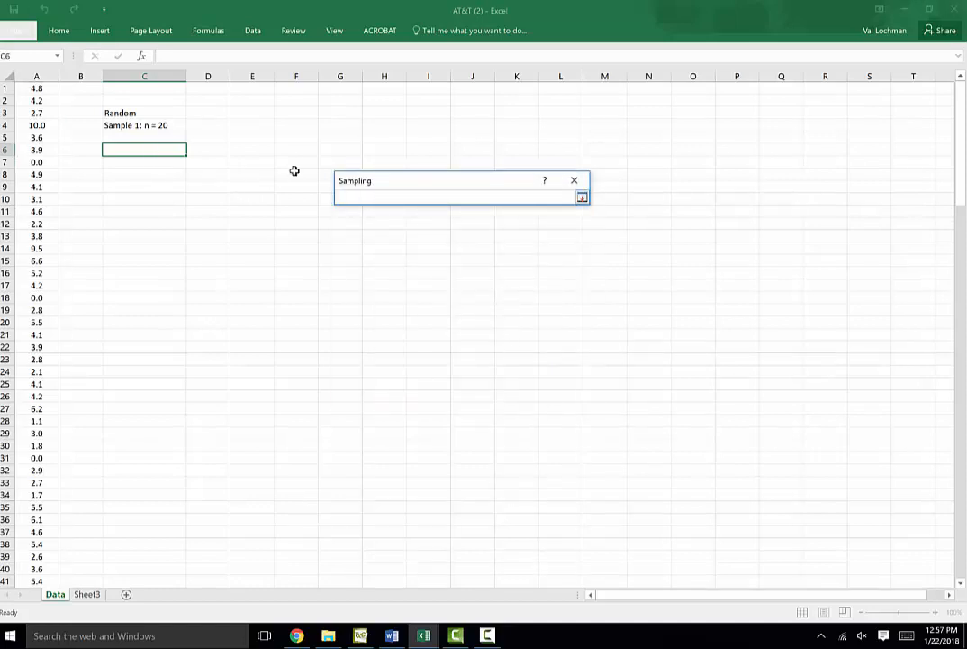
click(145, 150)
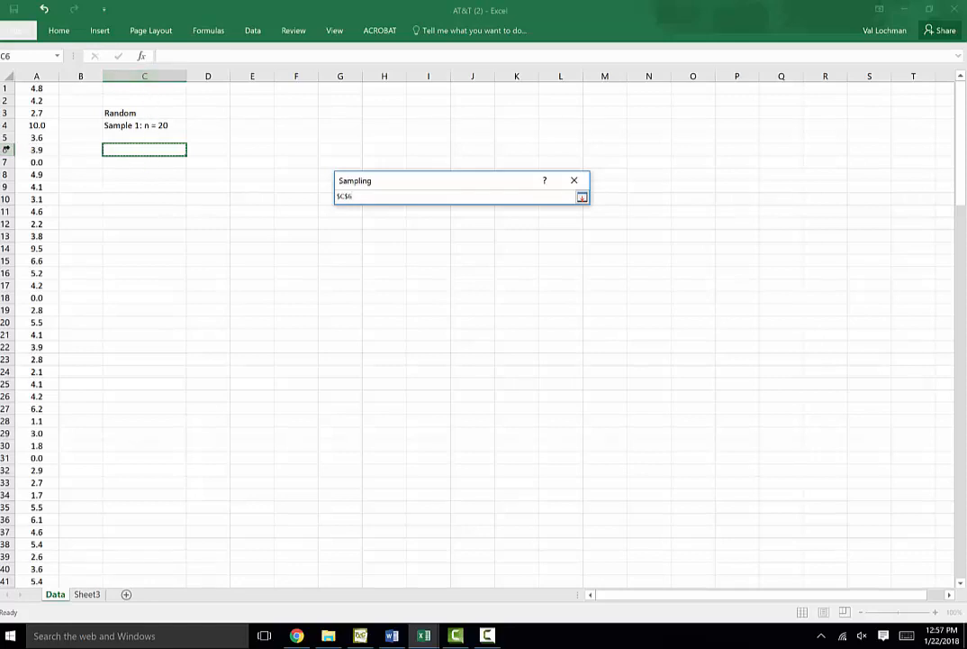
click(582, 196)
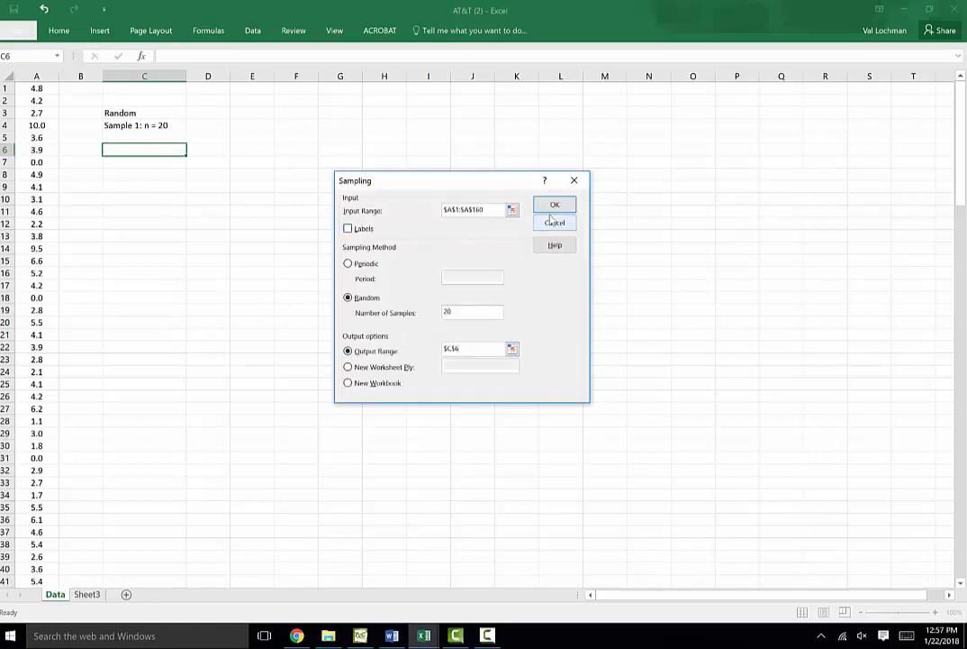
Review the input range and number of samples in the Sampling dialog
click(511, 210)
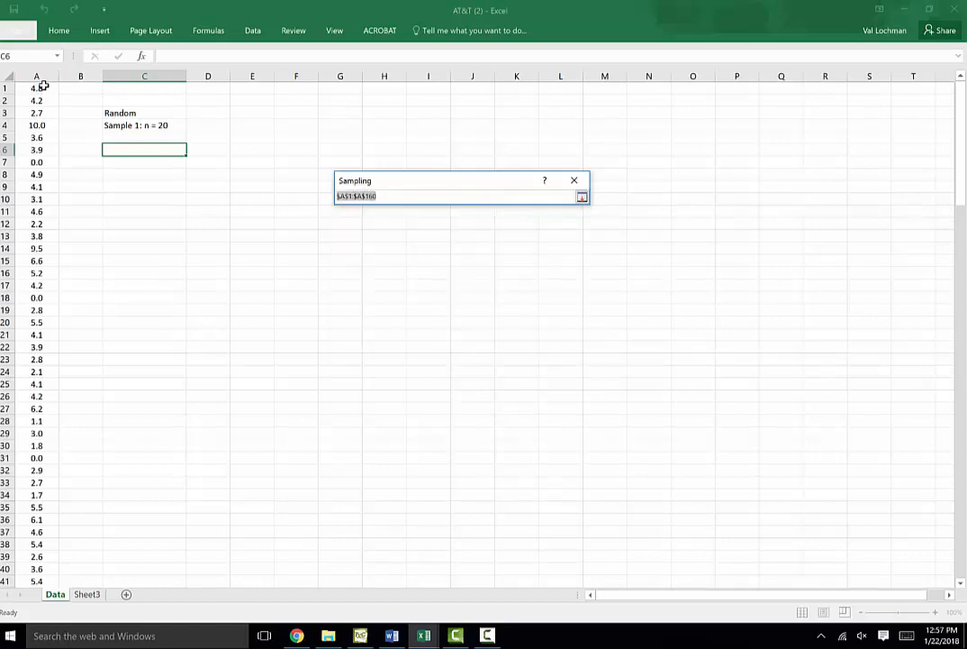
click(581, 196)
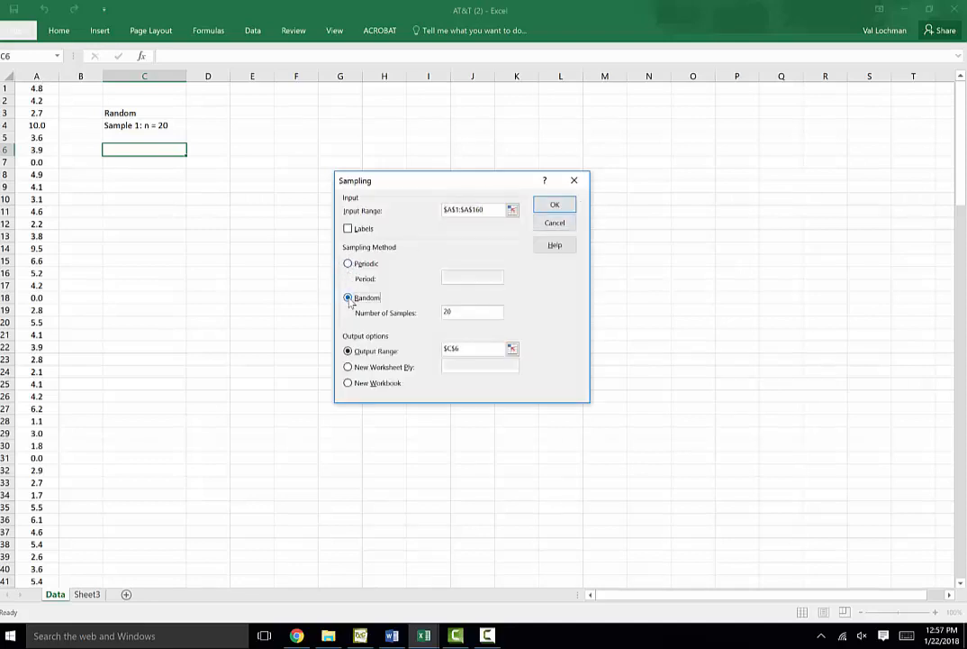
click(462, 309)
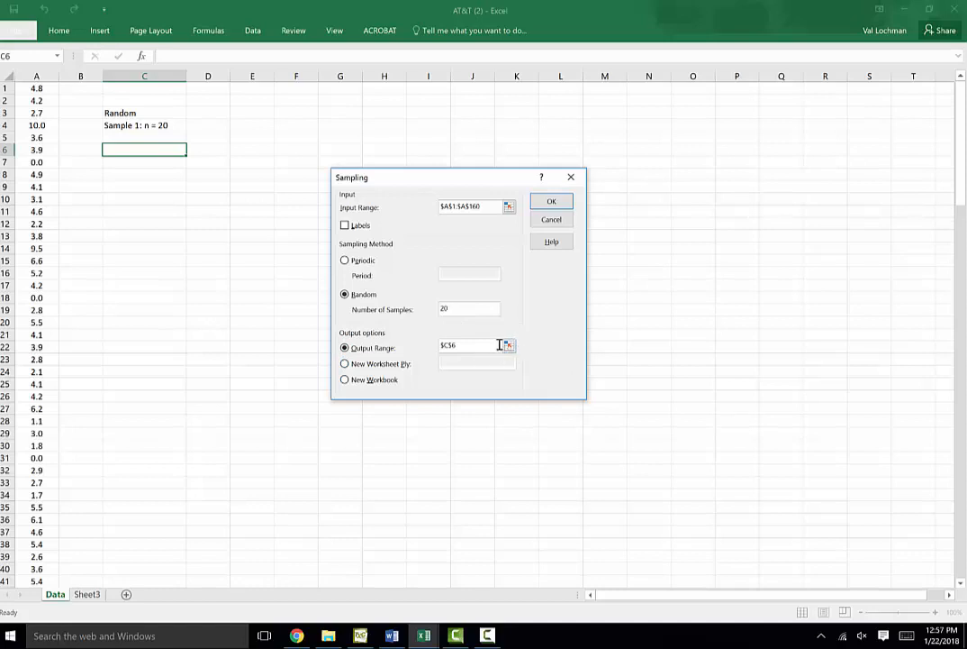
Generate the random sample into column C and center-align the column's contents
click(552, 203)
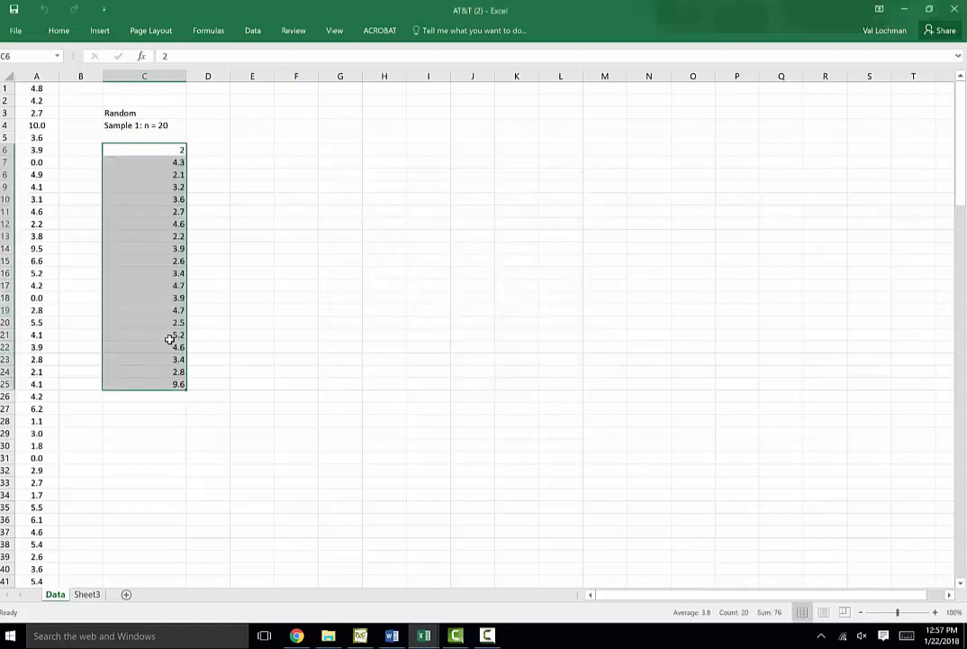
click(157, 76)
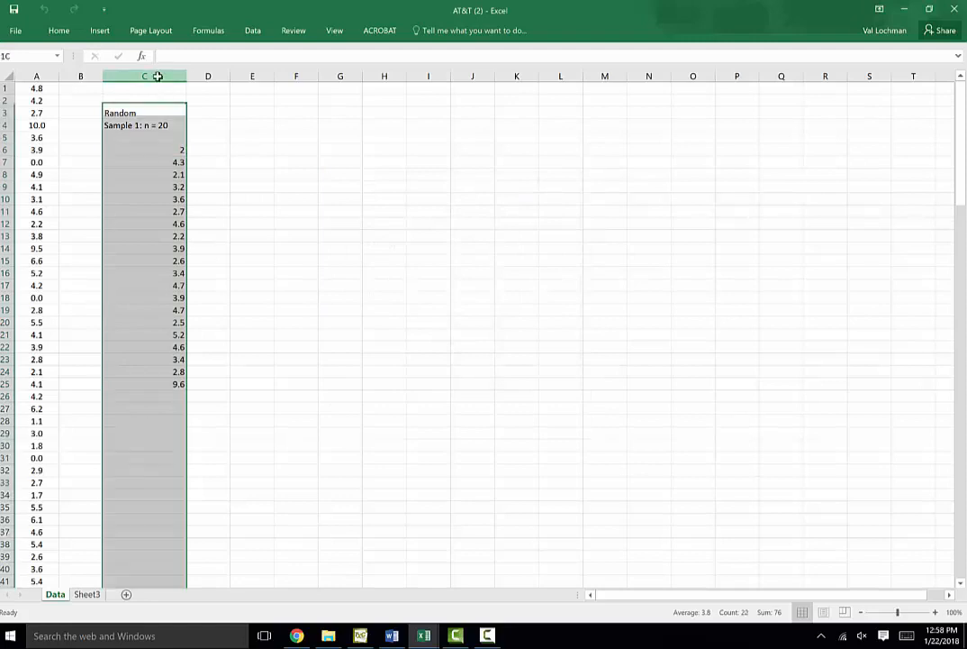
click(100, 32)
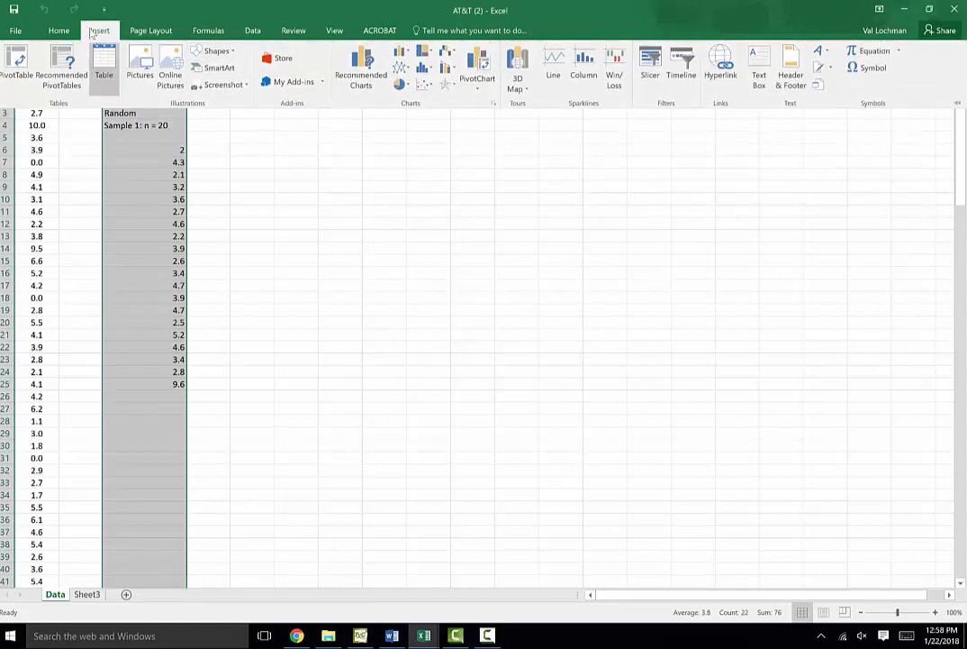
click(59, 30)
click(279, 82)
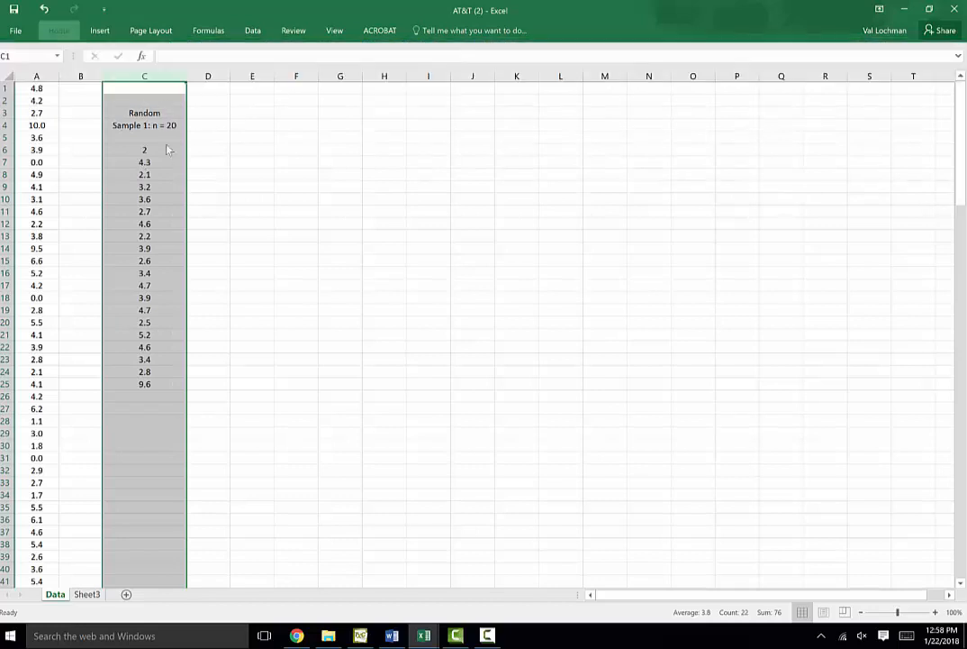
Widen column E and enter the heading Systematic in E3
click(157, 149)
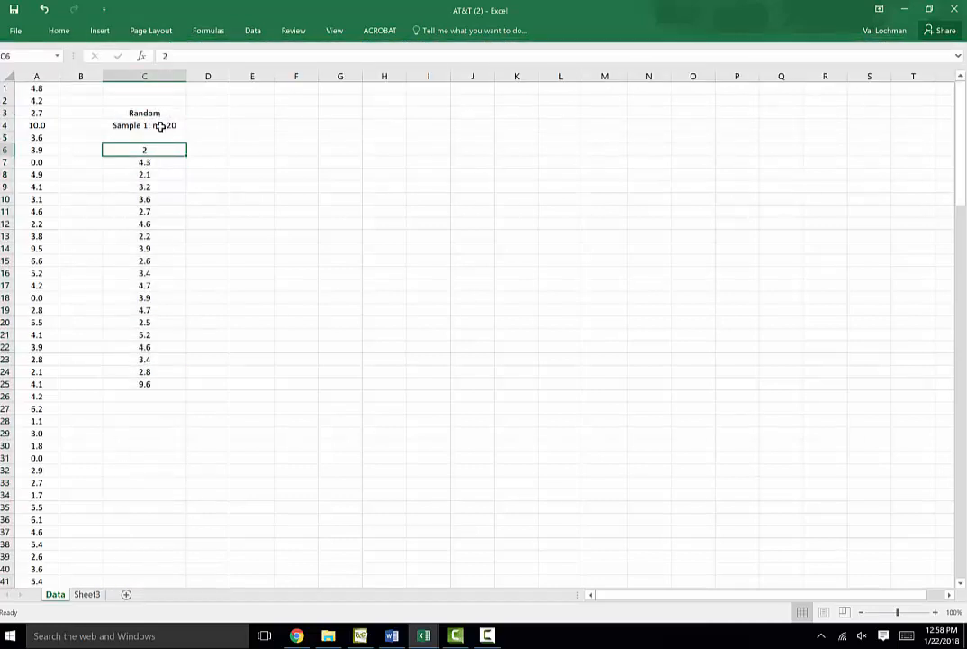
click(159, 113)
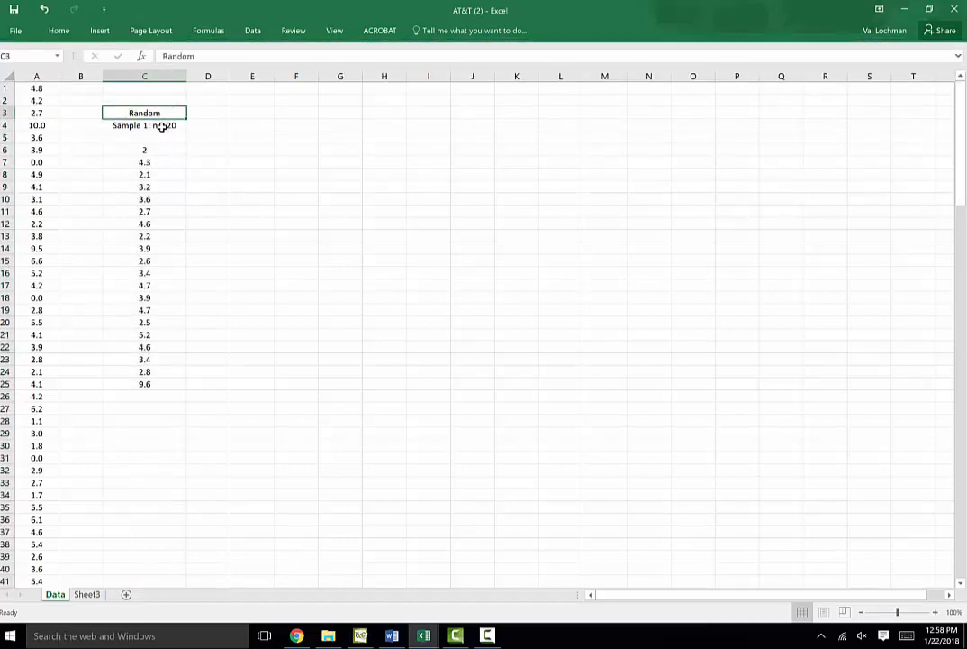
click(160, 126)
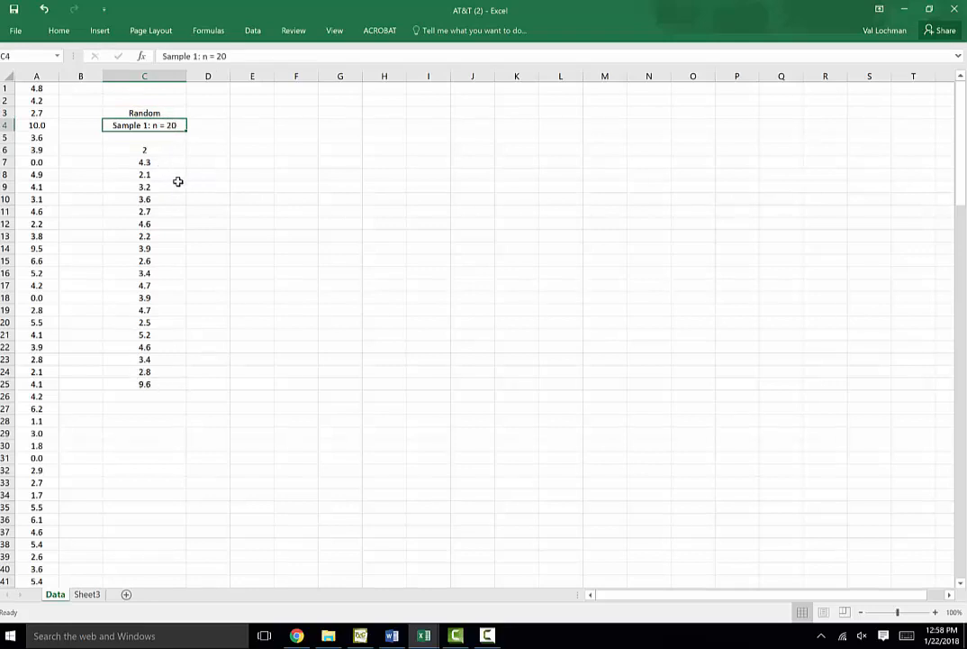
click(260, 114)
drag(274, 77, 317, 87)
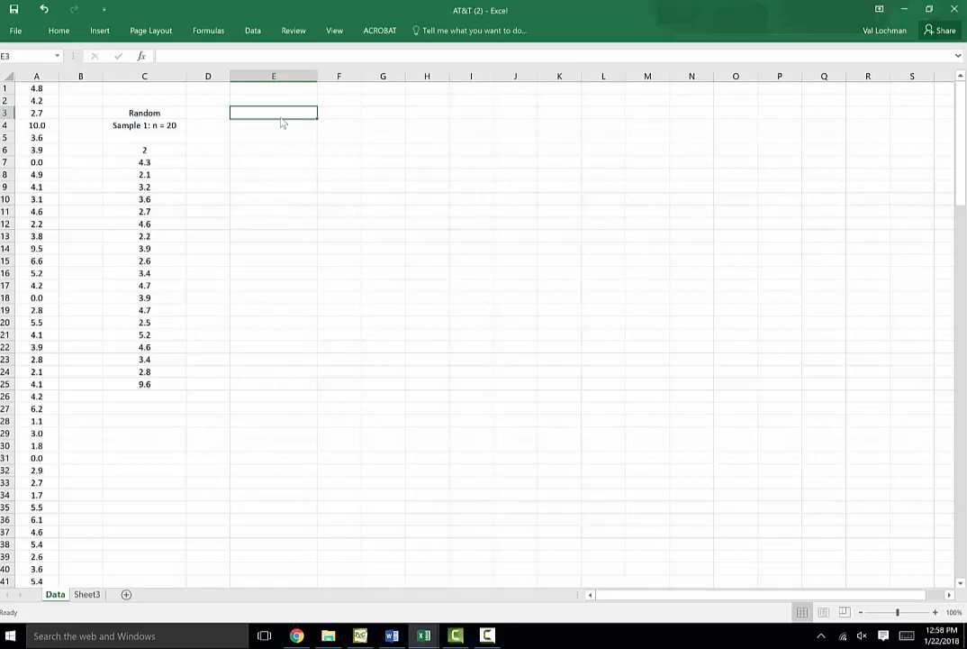
text(Syste)
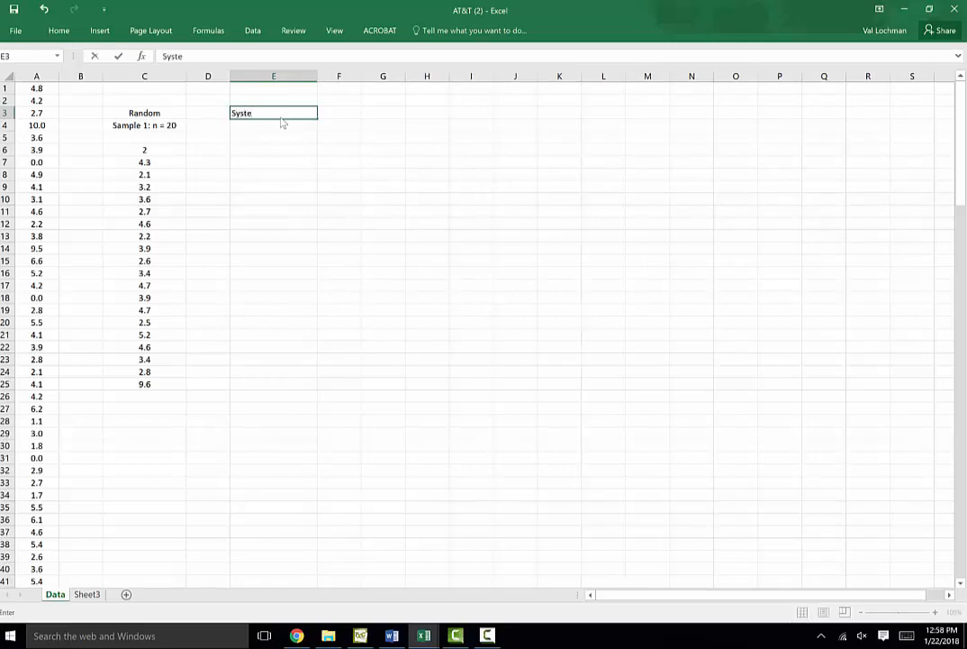
text(matic)
Enter the label Sample 2: every 15th in E4
click(280, 127)
text(Sa)
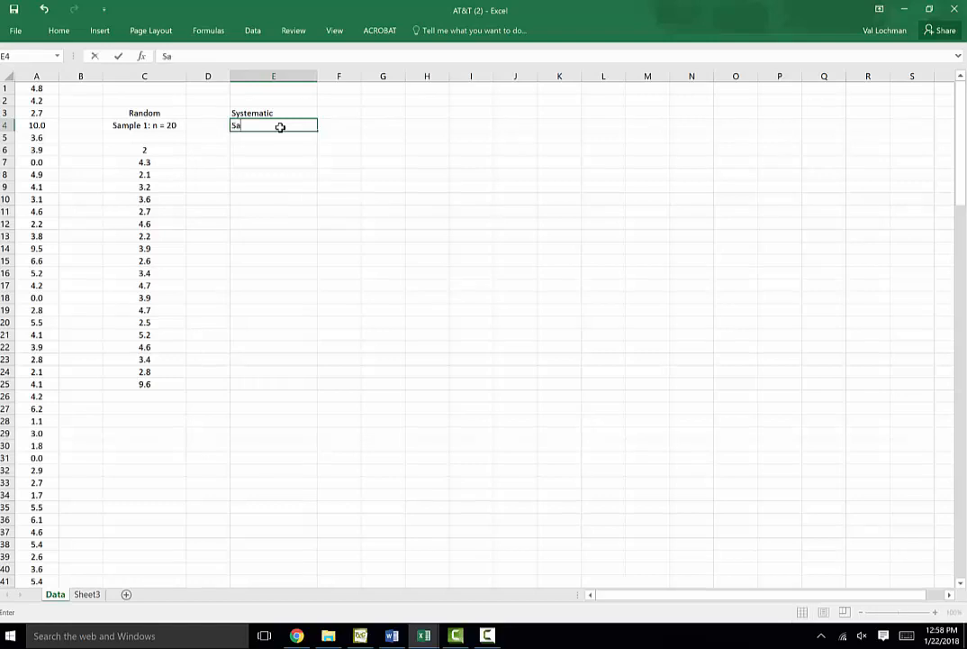
text(mple 2: every 15th)
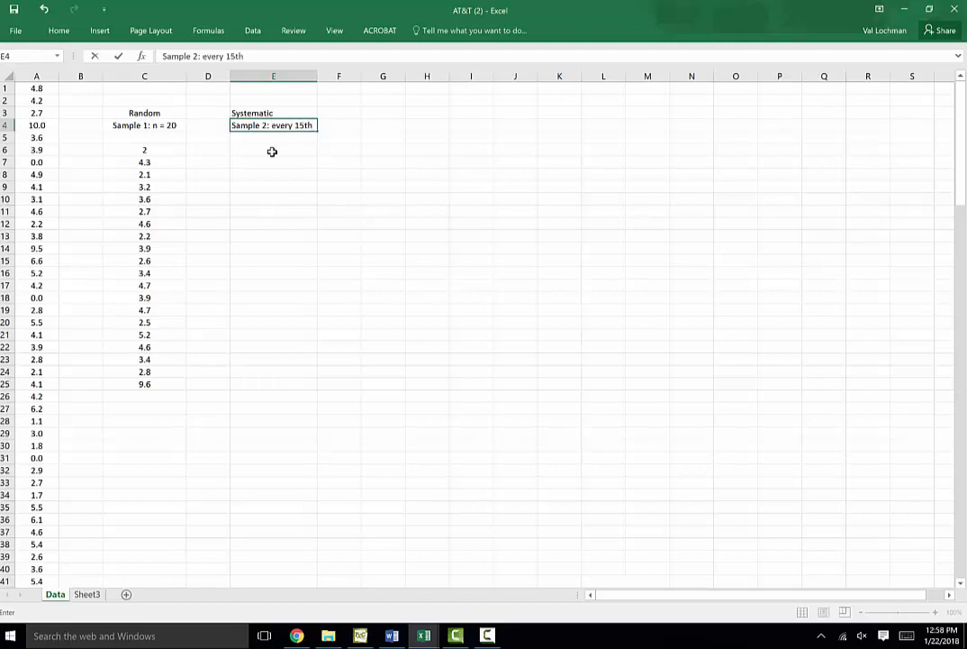
Open the Sampling tool from Data Analysis with cell E6 selected
click(272, 151)
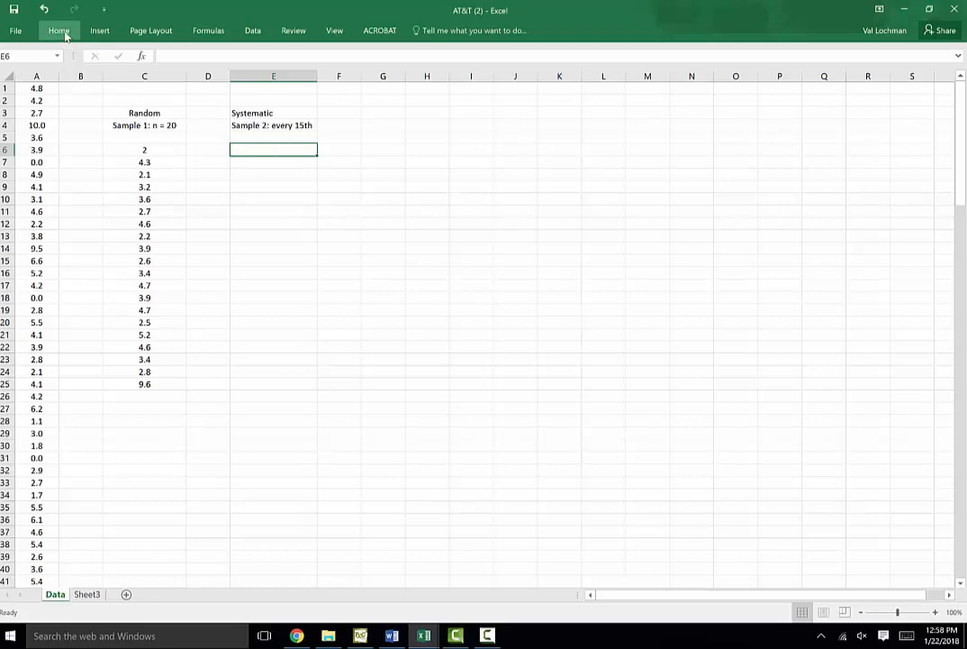
click(254, 33)
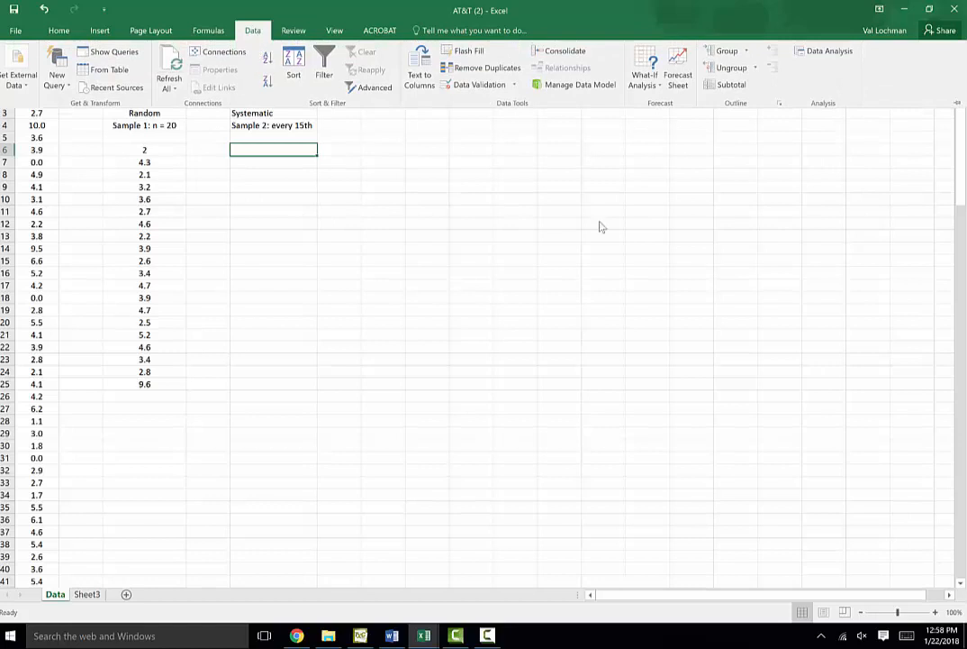
click(838, 52)
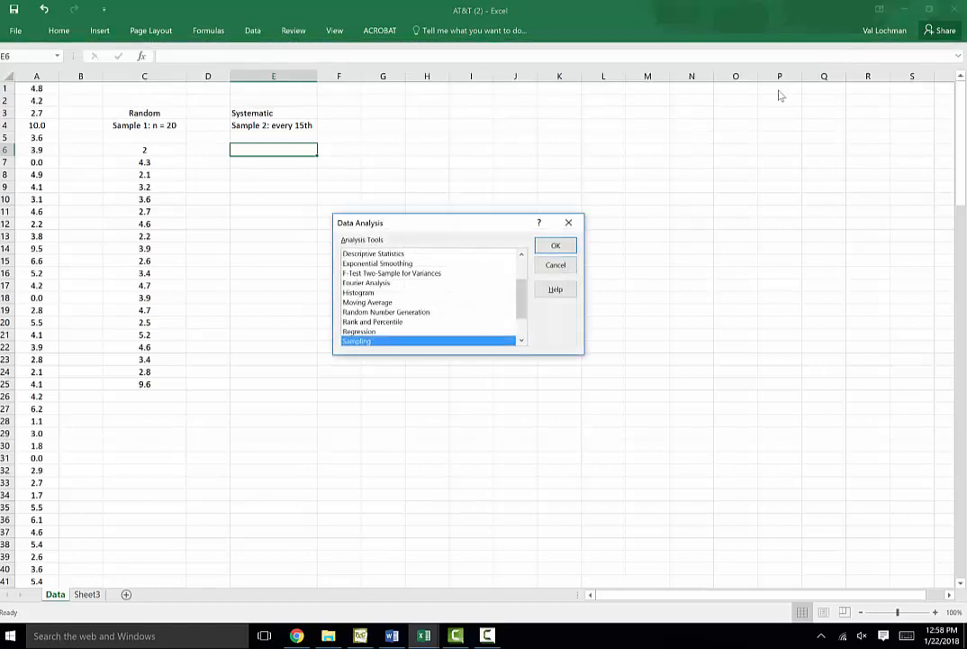
click(557, 246)
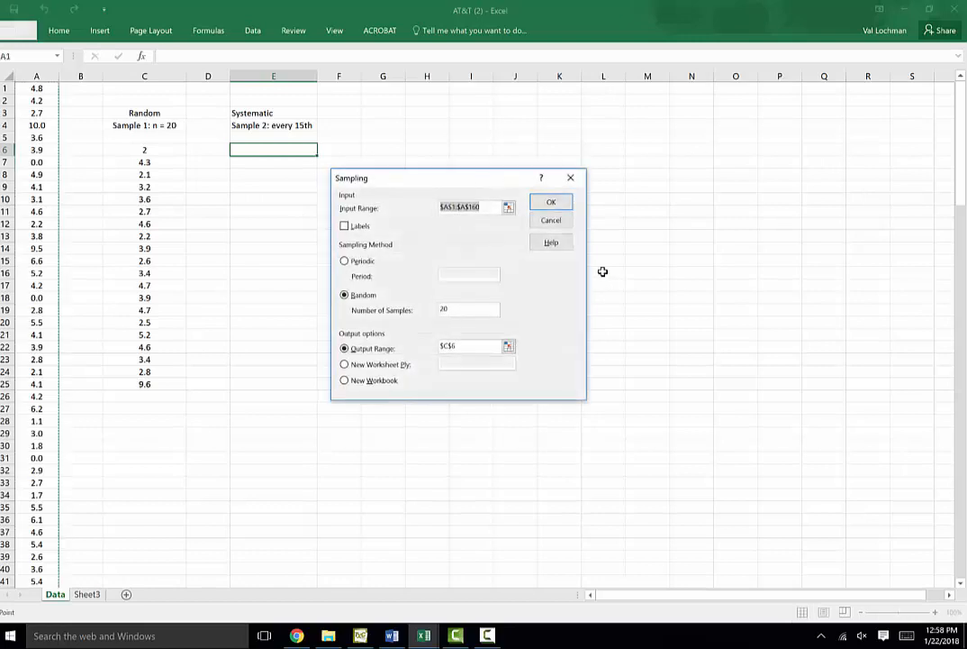
Run Periodic sampling with a period of 15 and the output range $E$6
click(346, 262)
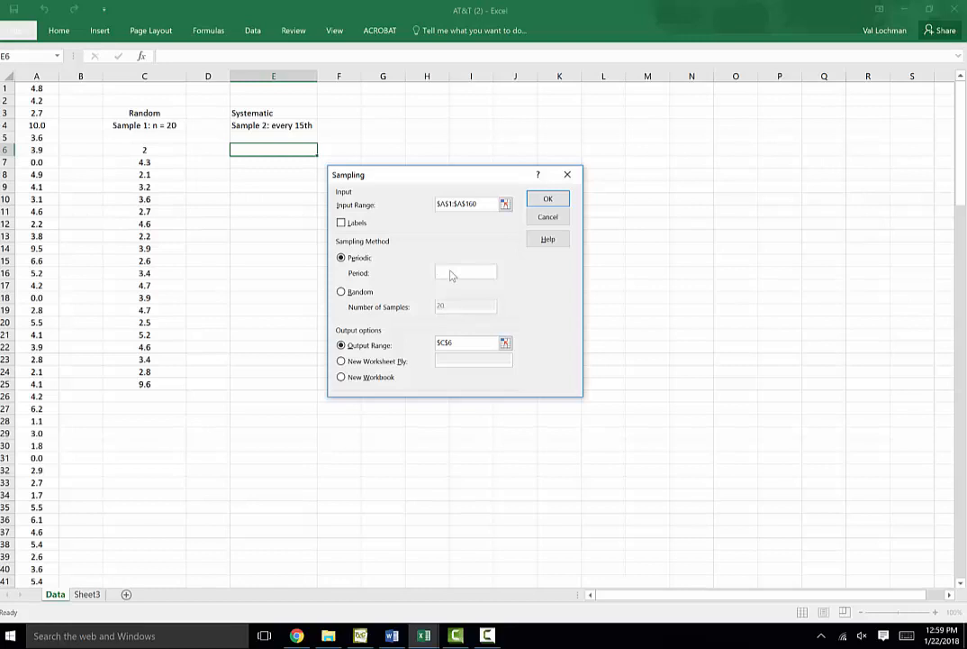
text(15)
click(504, 343)
click(289, 150)
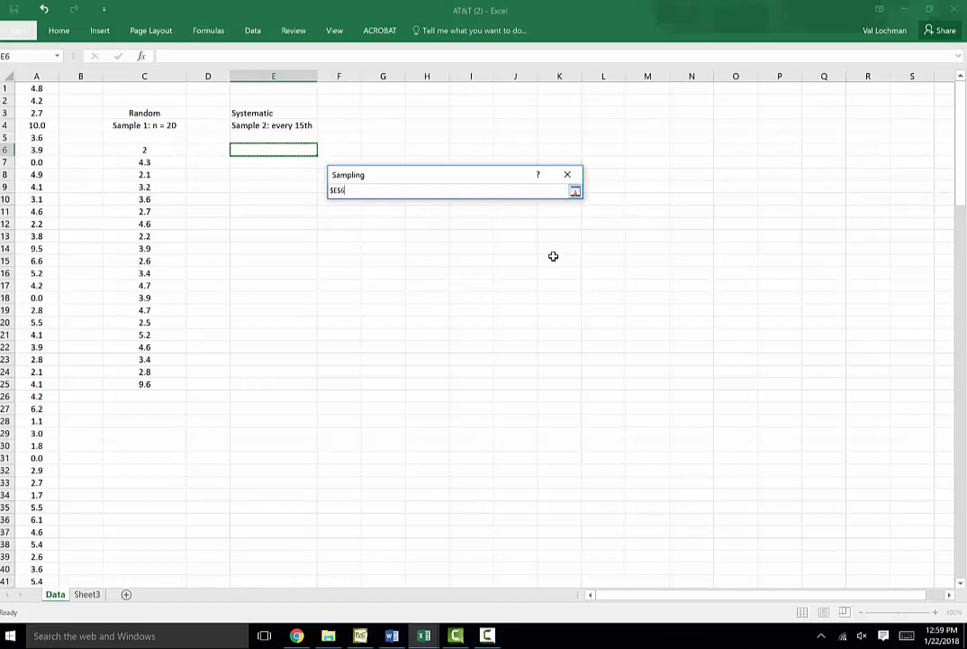
click(574, 192)
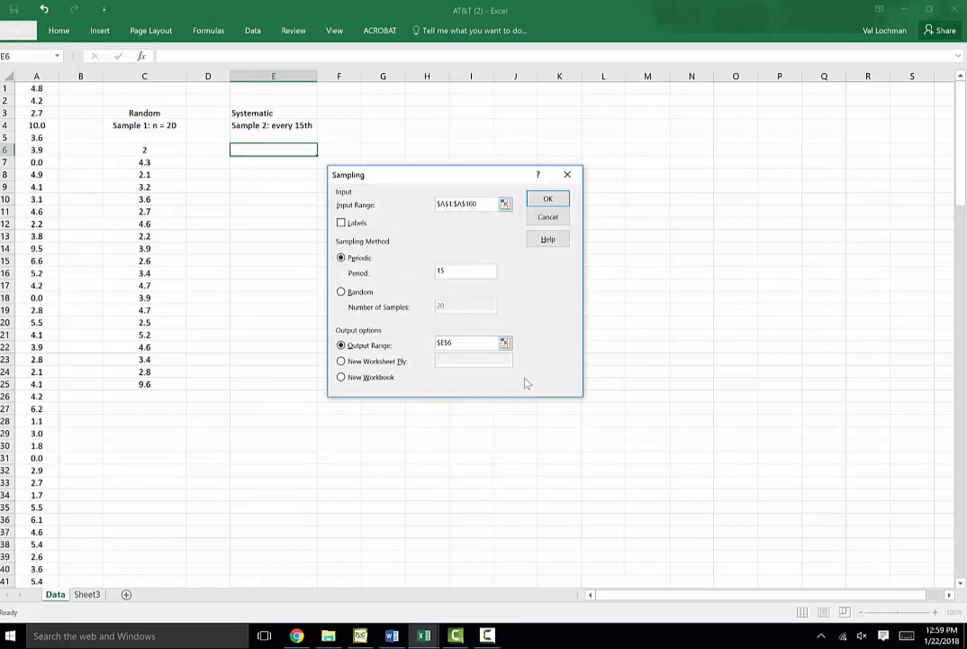
click(550, 200)
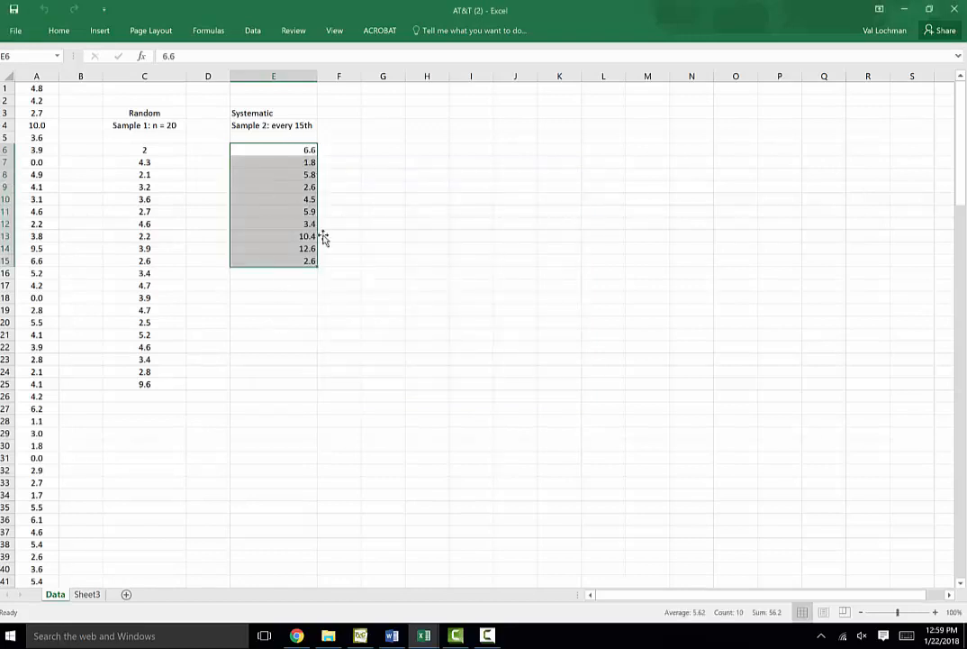
Center-align the contents of column E
click(298, 312)
click(268, 83)
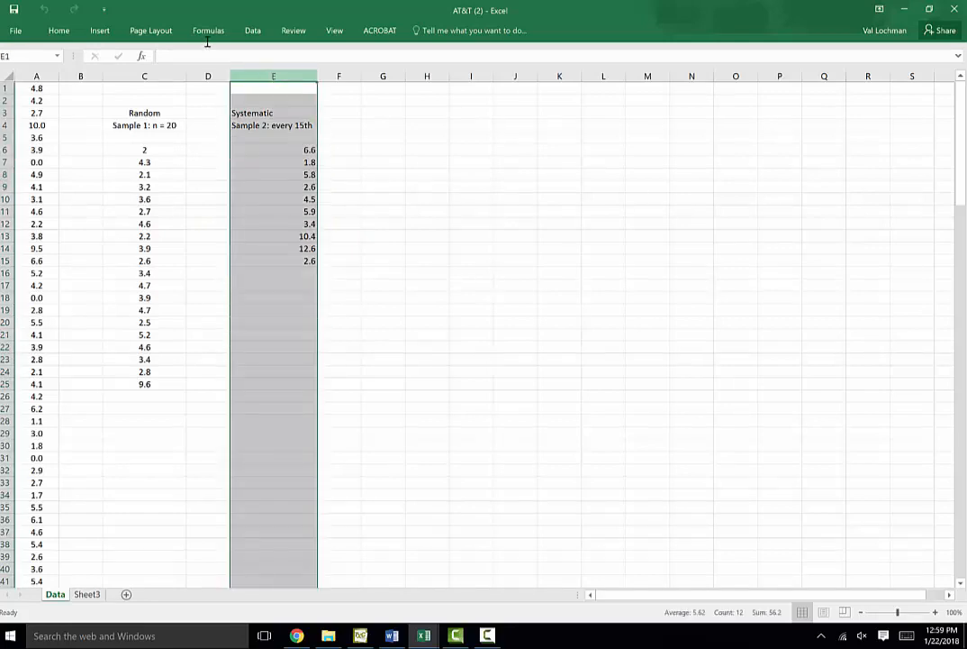
click(58, 31)
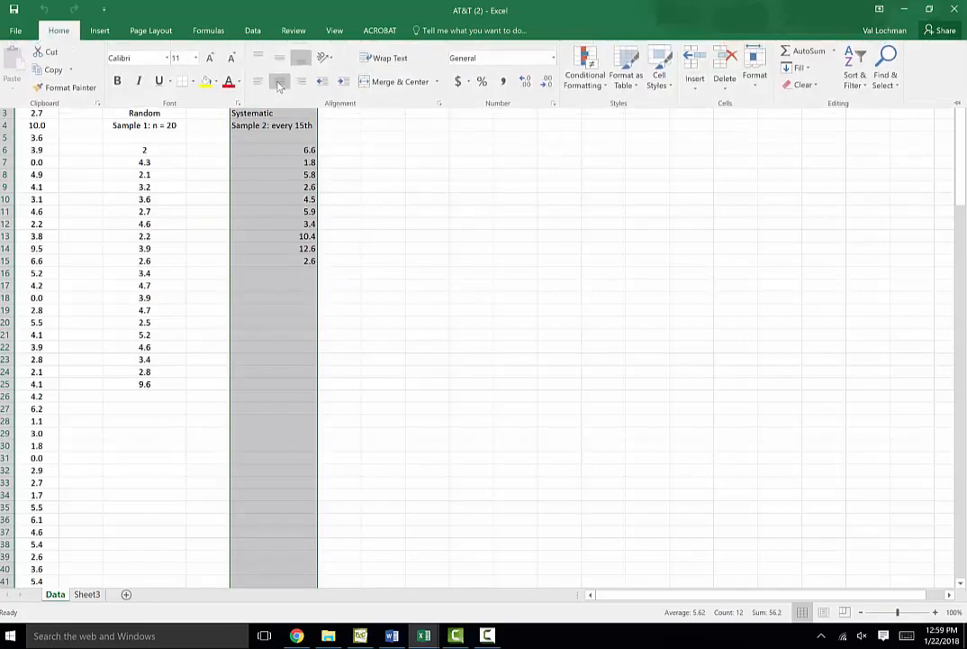
click(279, 81)
click(288, 272)
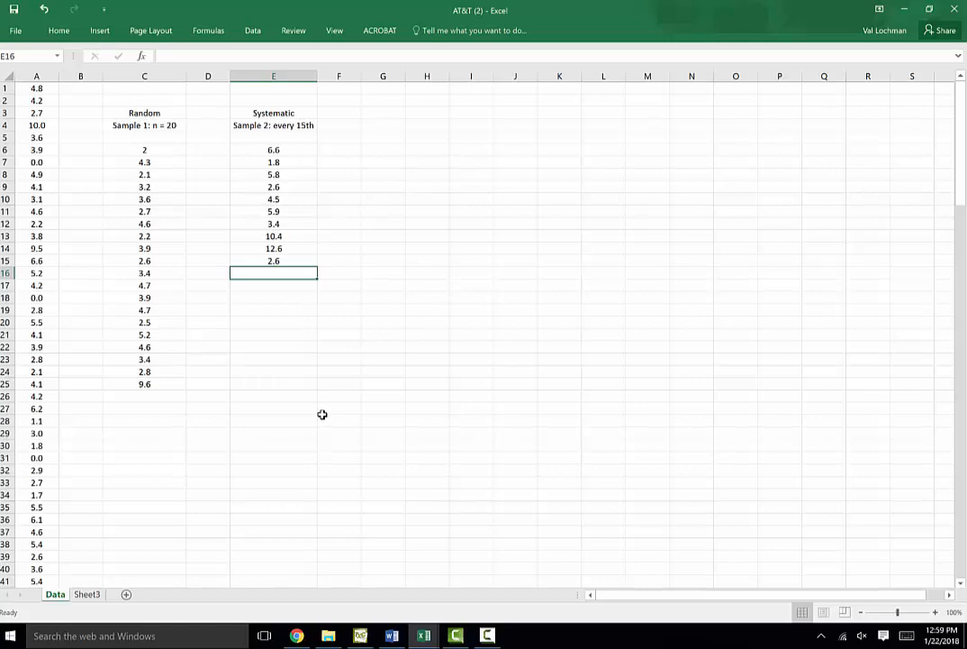
Enter the label Population mean: in C29
click(146, 435)
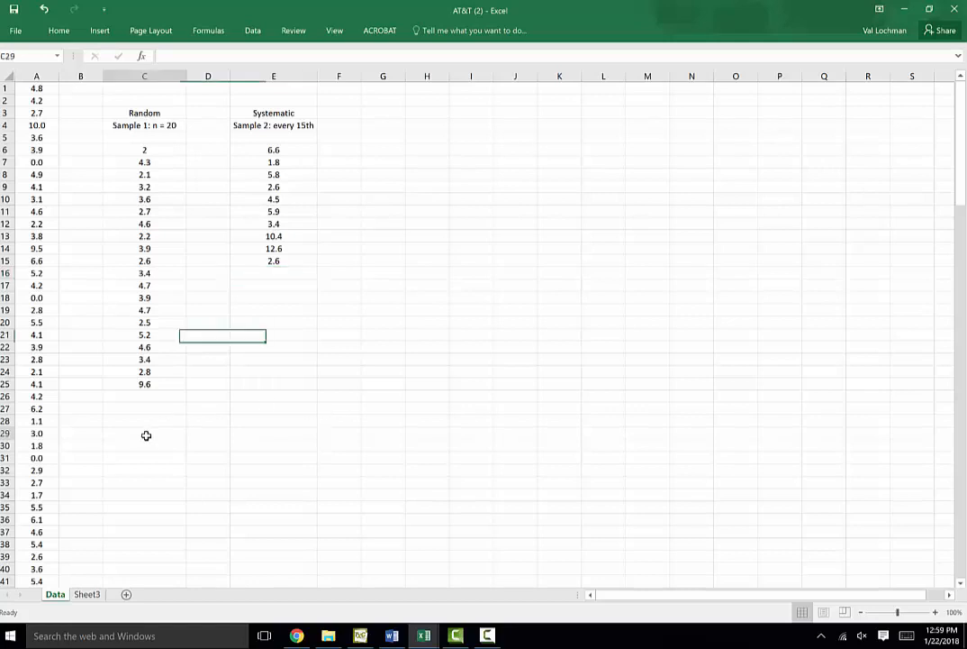
text(Po)
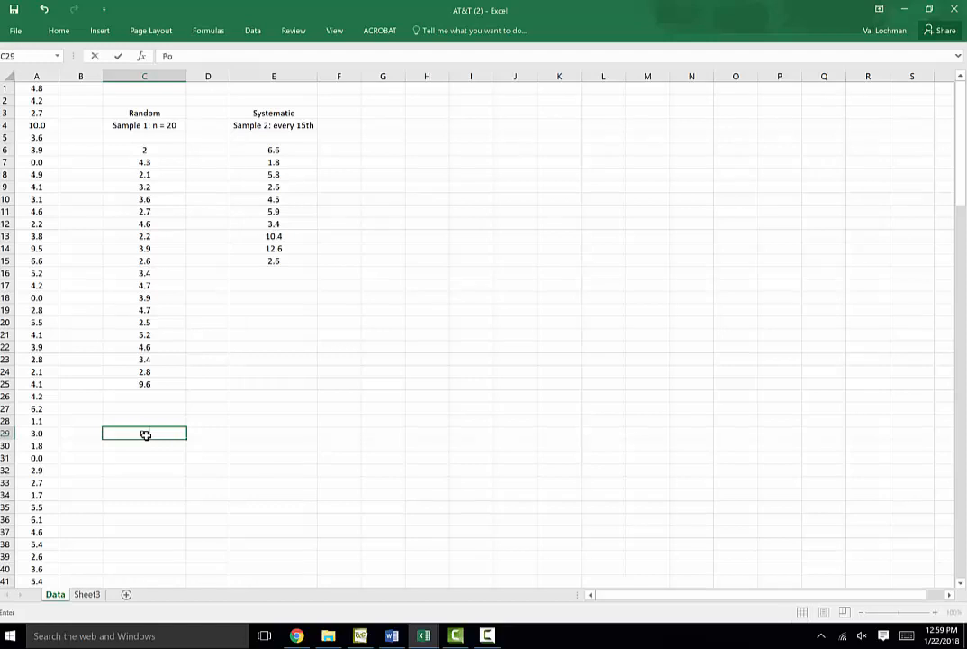
text(pulation mean:)
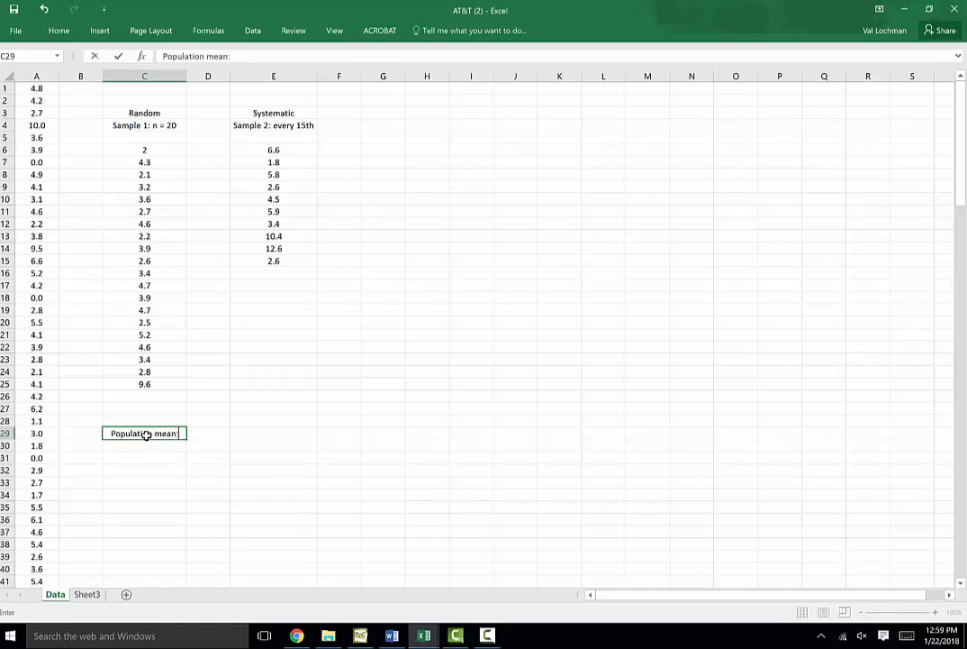
click(210, 436)
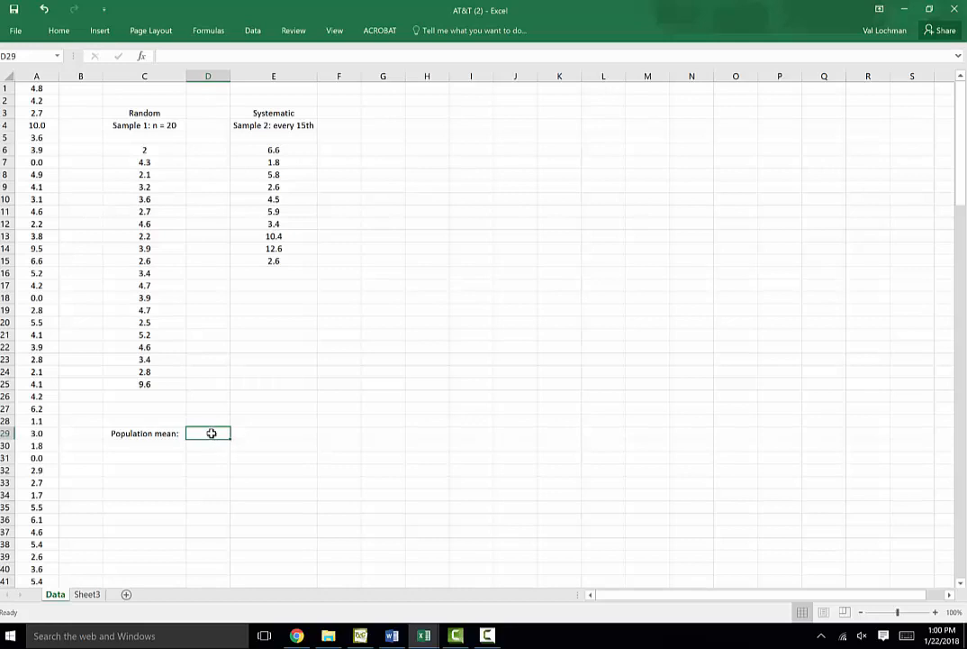
Compute the population mean in D29 with =average(A1:A160)
text(=)
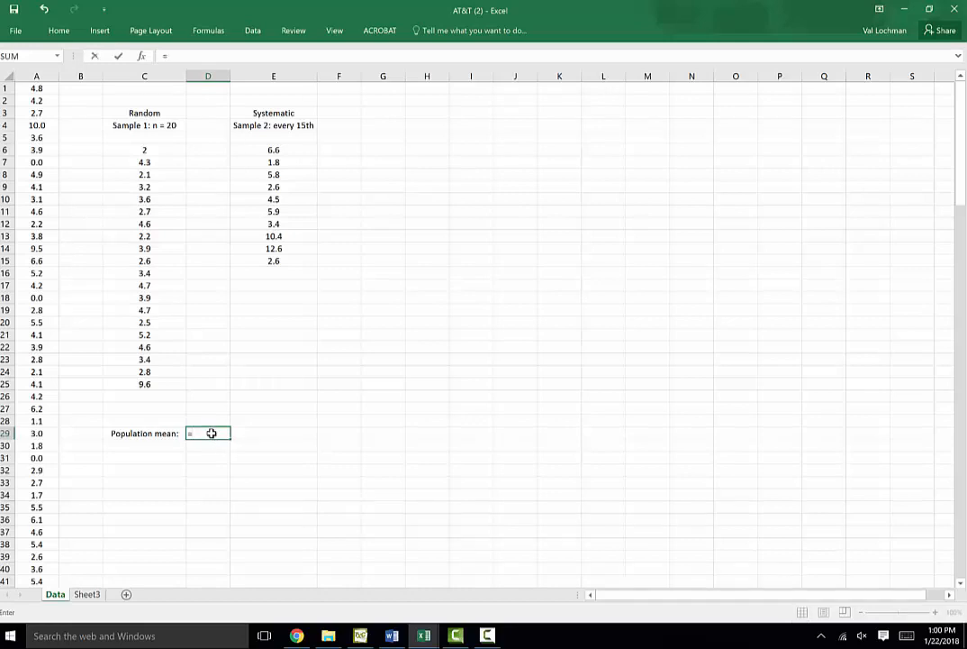
text(average)
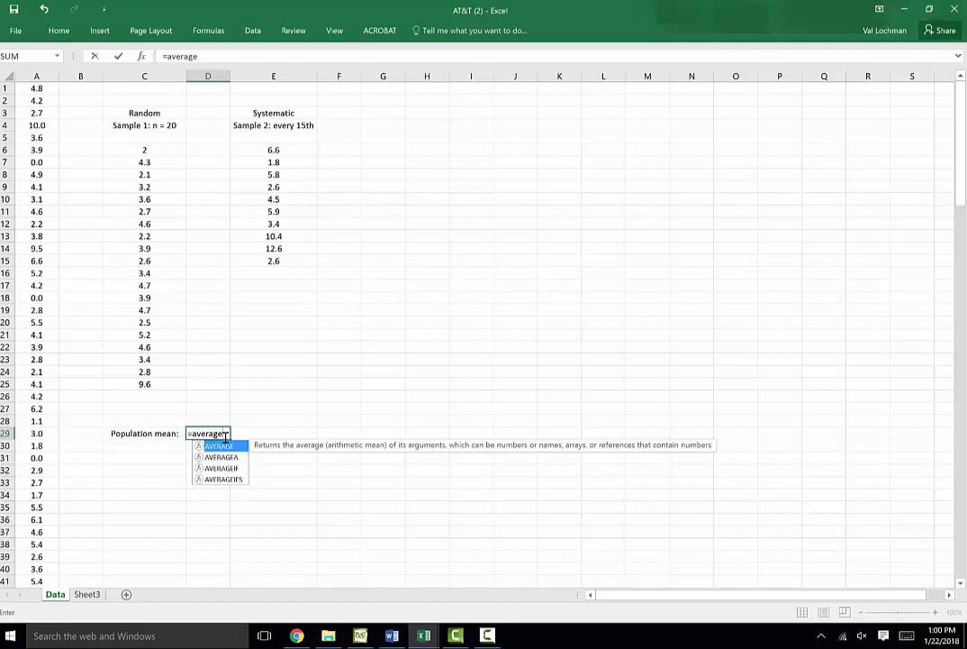
text(()
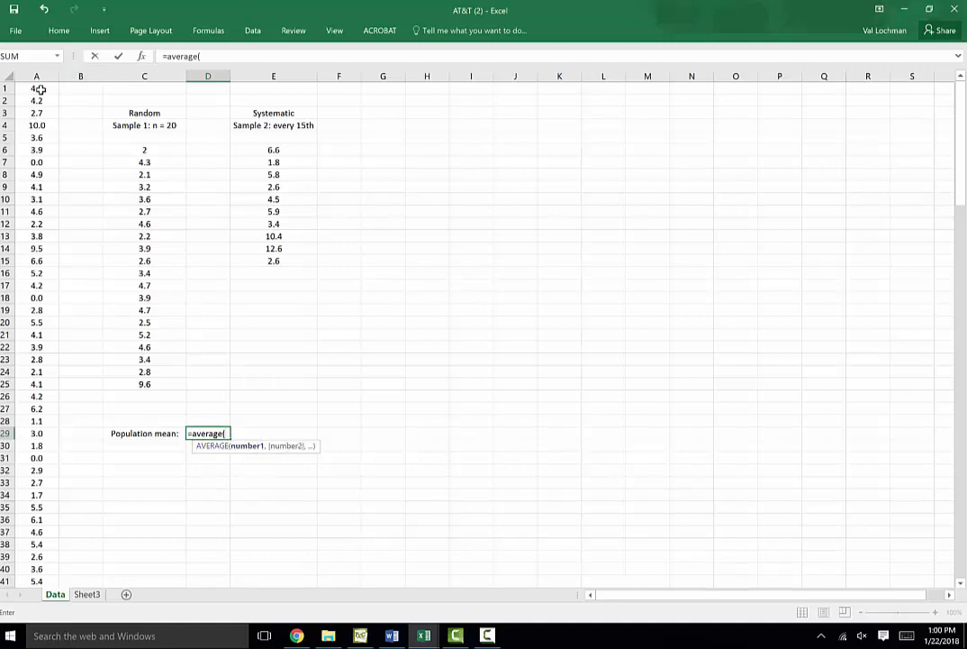
drag(39, 89, 36, 546)
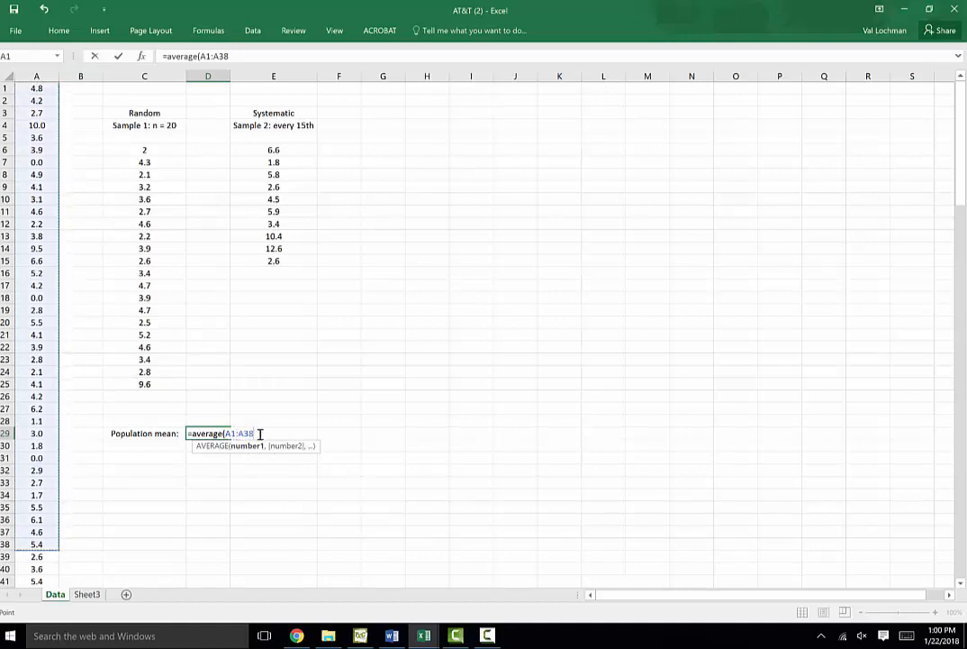
key(BackSpace)
key(BackSpace)
text(1)
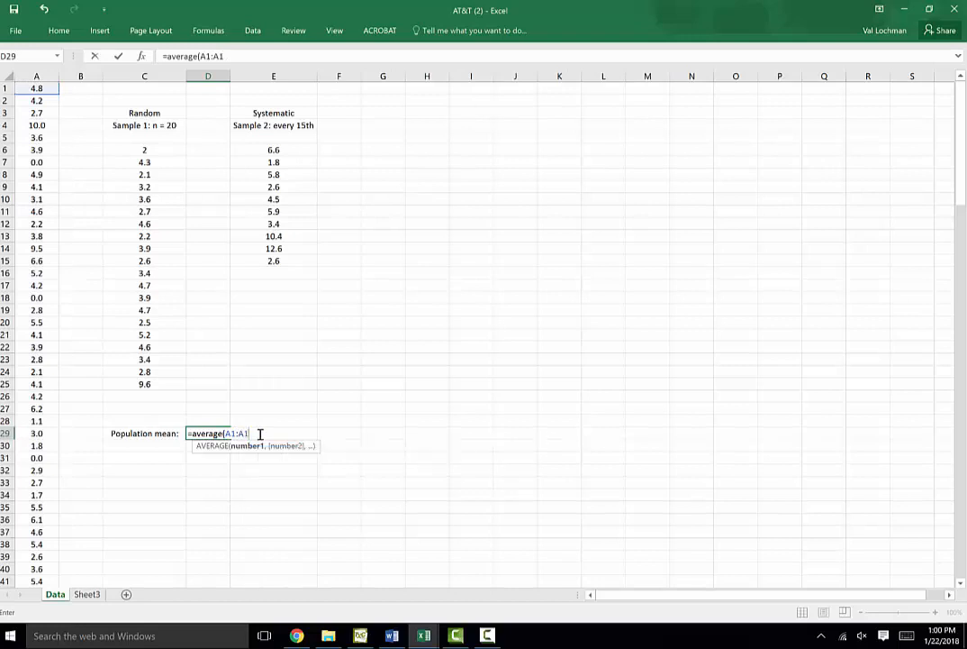
text(60))
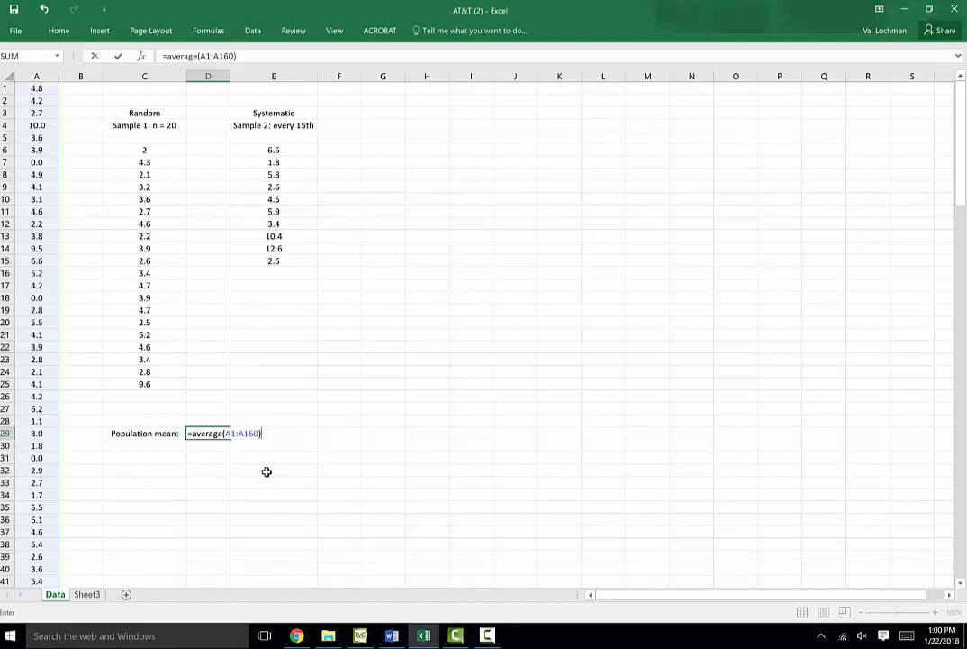
key(Return)
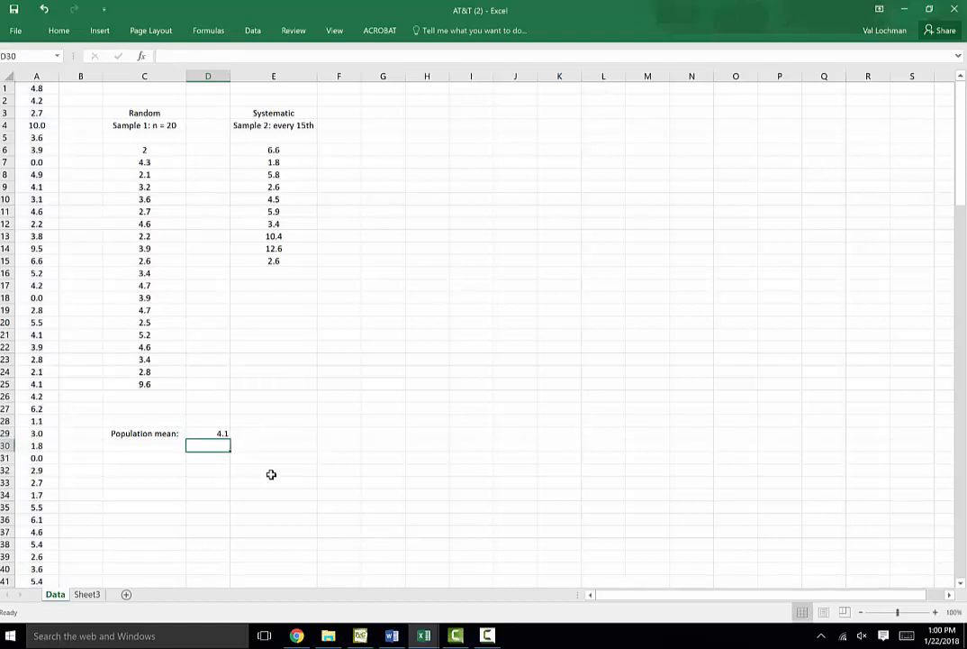
click(225, 436)
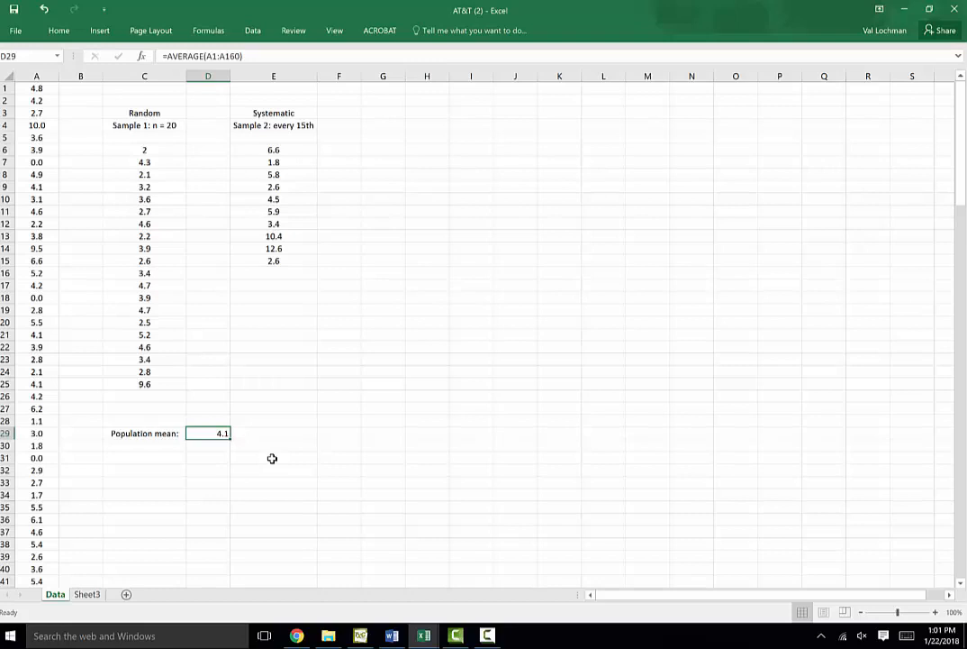
click(158, 456)
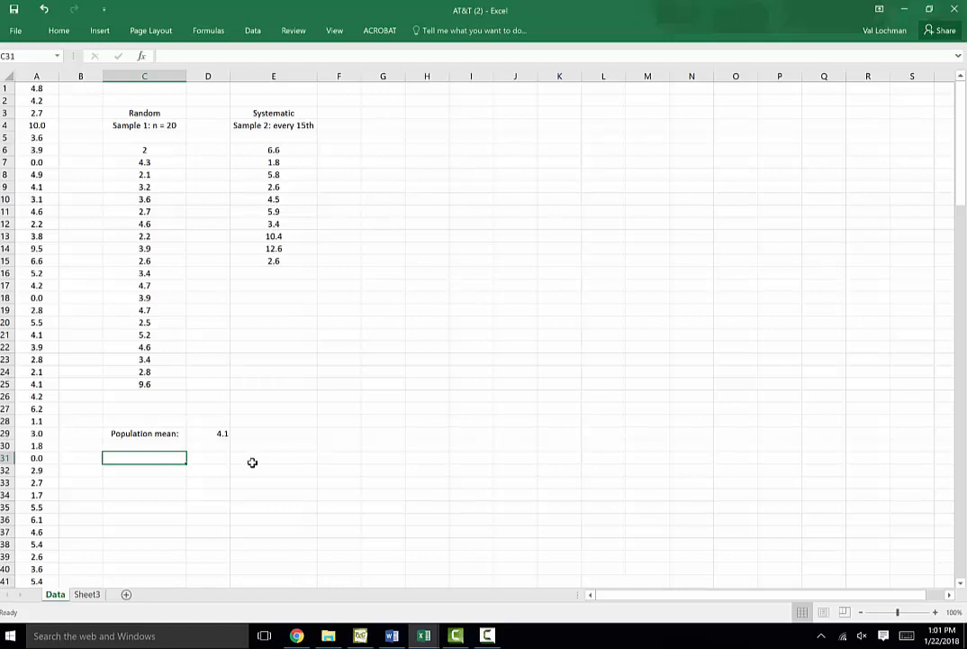
Enter the label Sample mean 1: in C31
text(Sample)
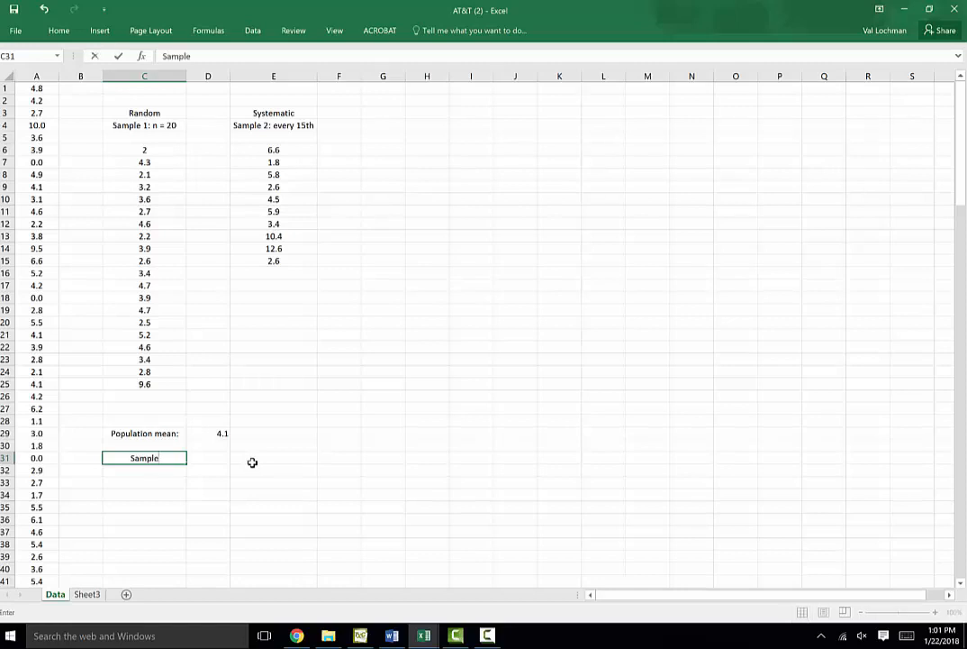
text( mean 1:)
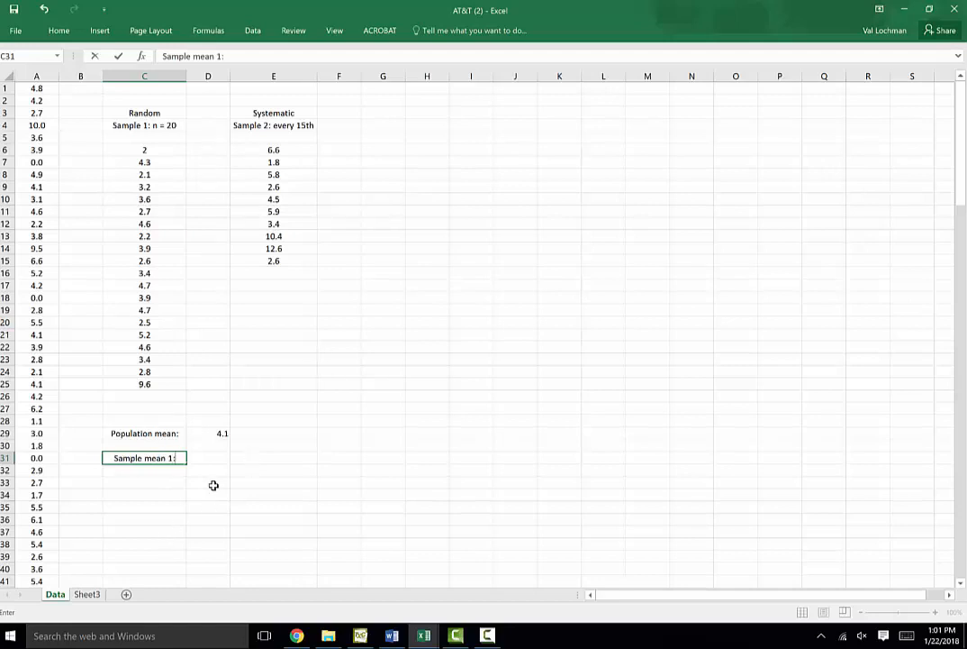
click(207, 458)
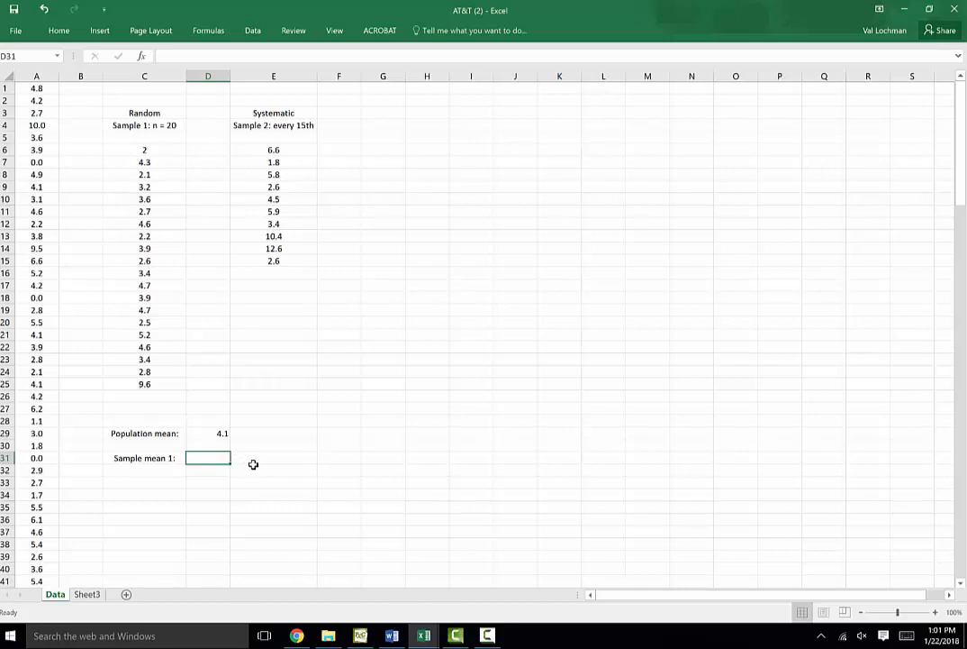
Compute sample mean 1 in D31 as the average of the random sample C6:C25
text(=av)
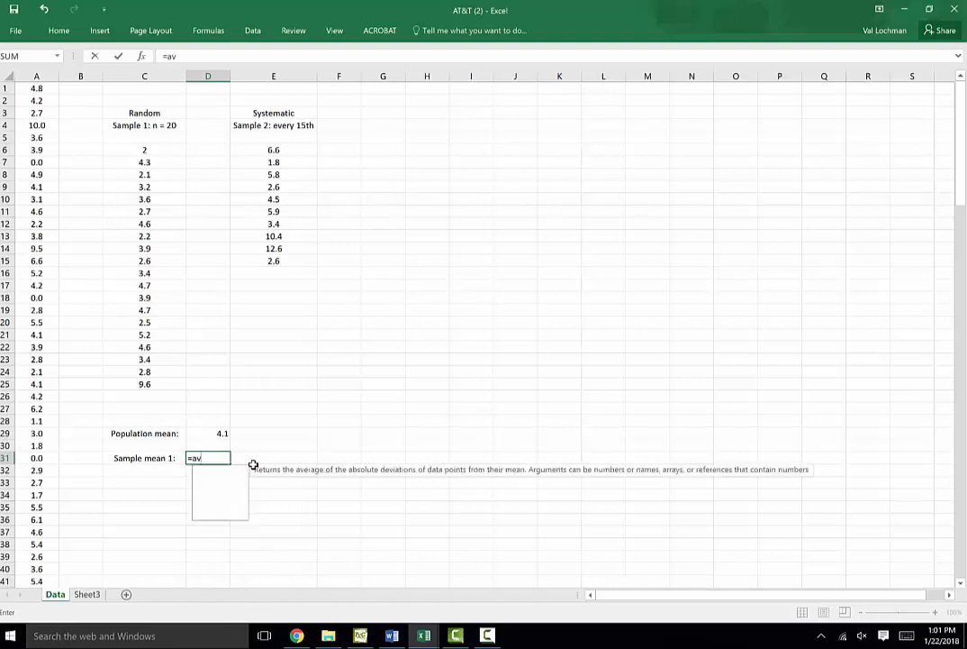
text(erage()
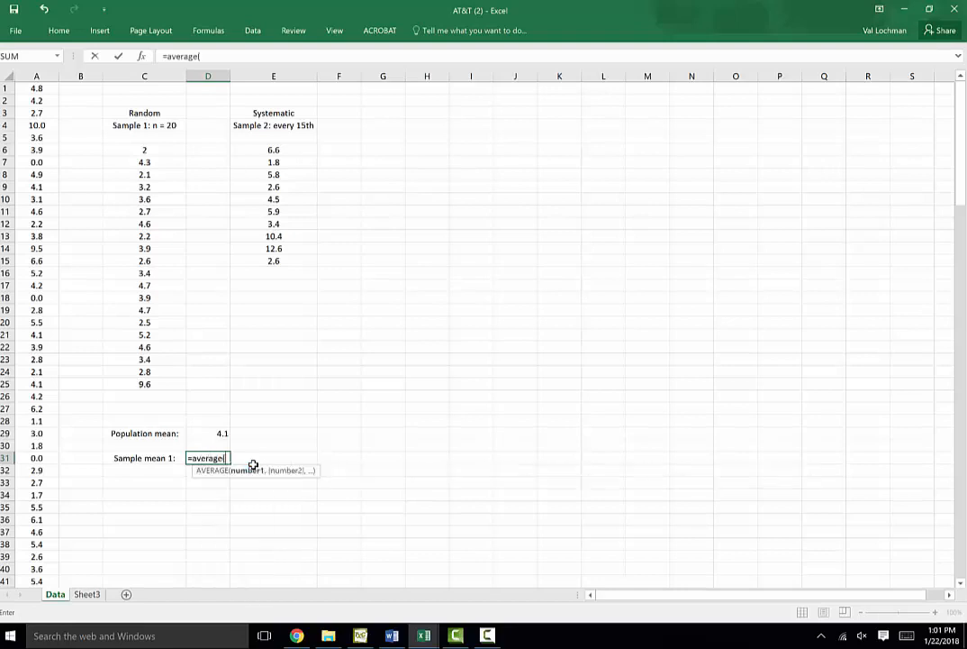
drag(162, 149, 175, 381)
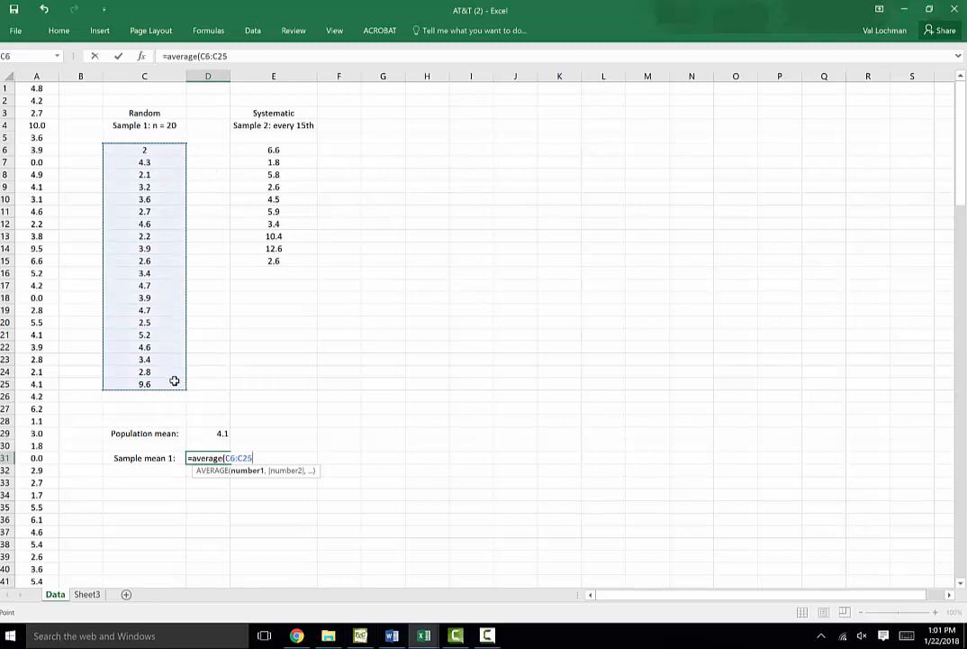
key(Return)
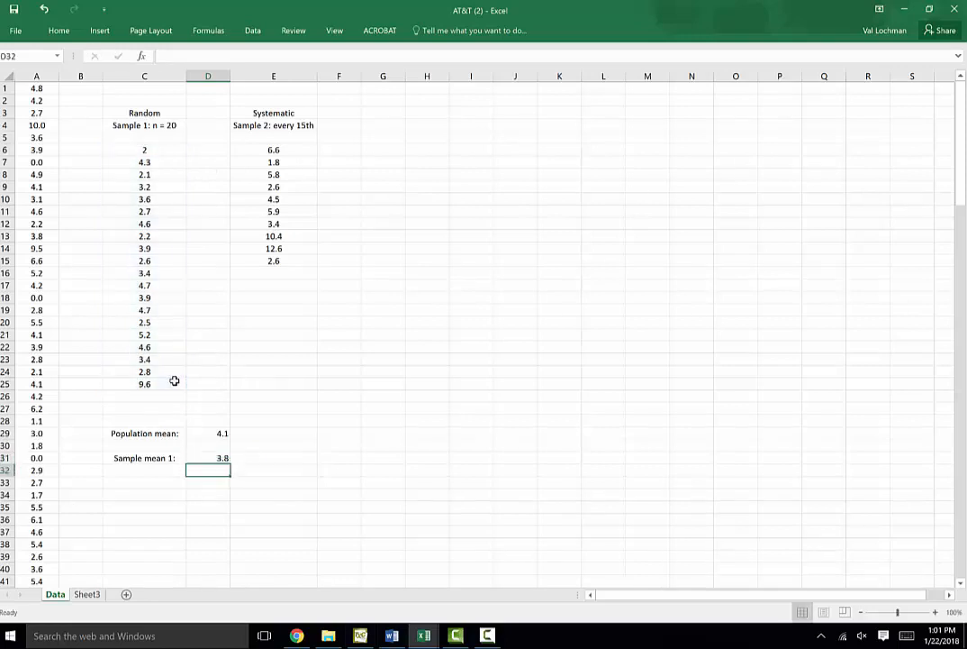
Enter the label Sample mean 2: in C32
click(153, 471)
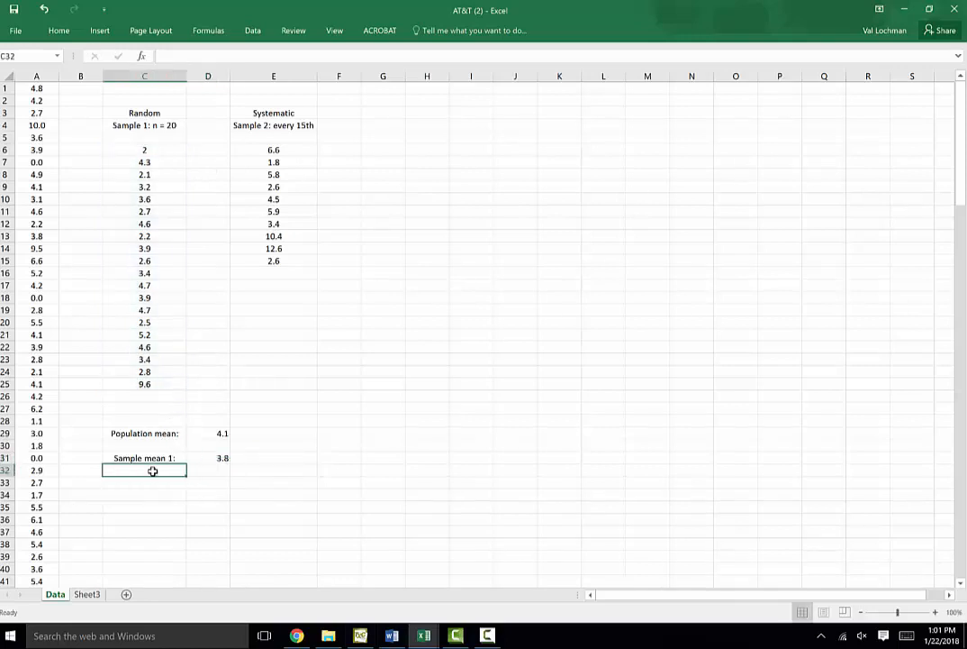
text(Samp)
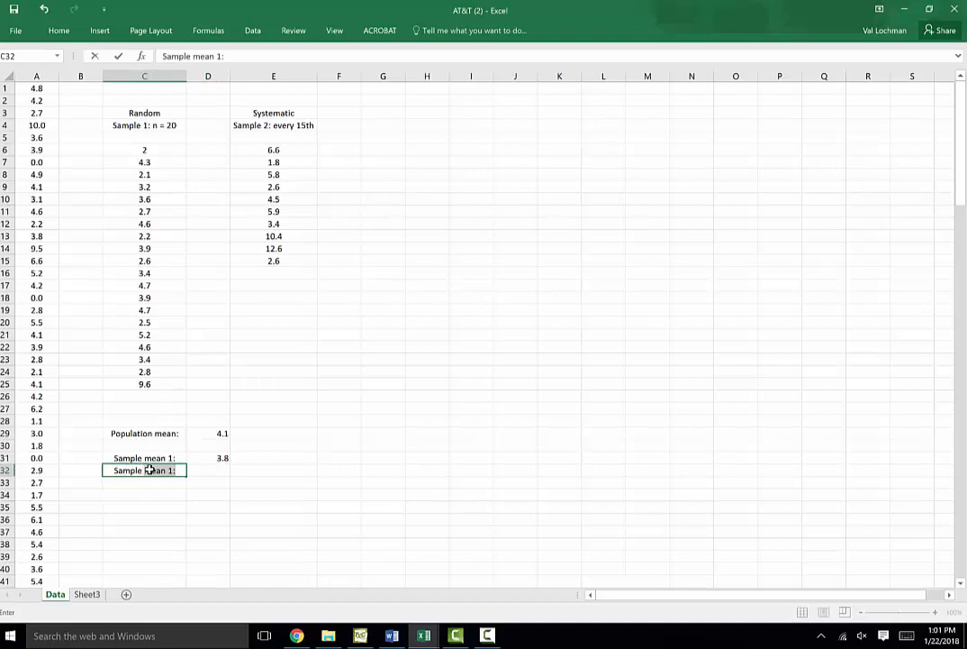
text(le mean 2:)
click(221, 468)
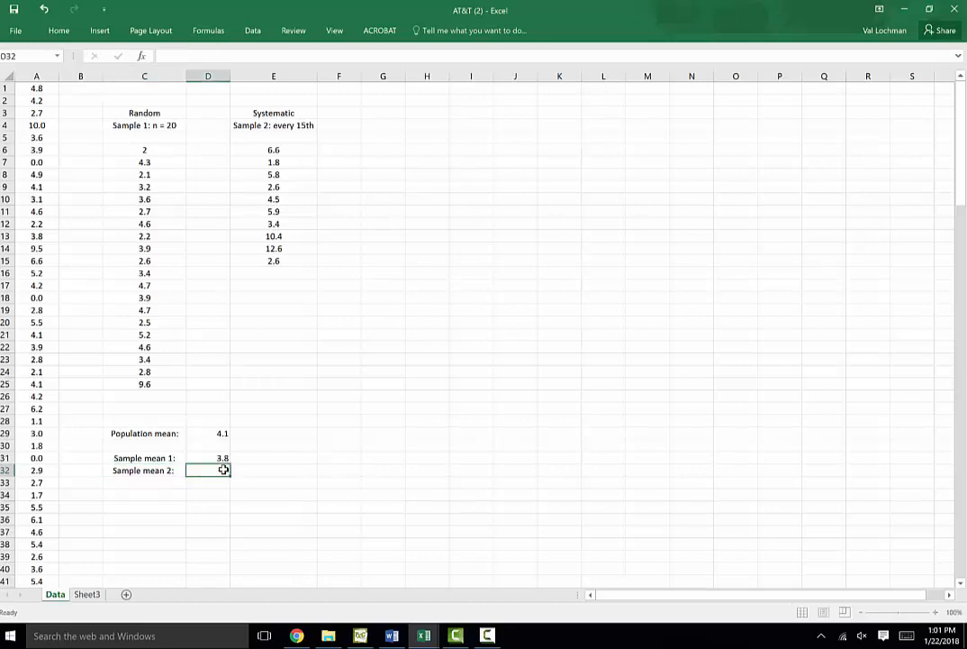
Compute sample mean 2 in D32 as the average of the systematic sample E6:E15
text(=average()
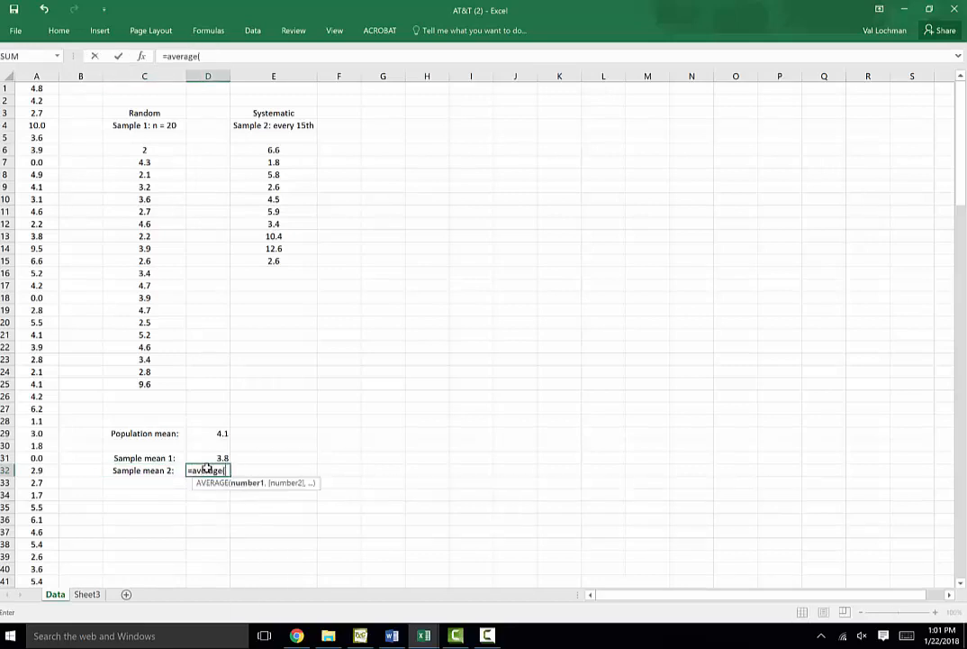
drag(259, 149, 279, 261)
text())
key(Return)
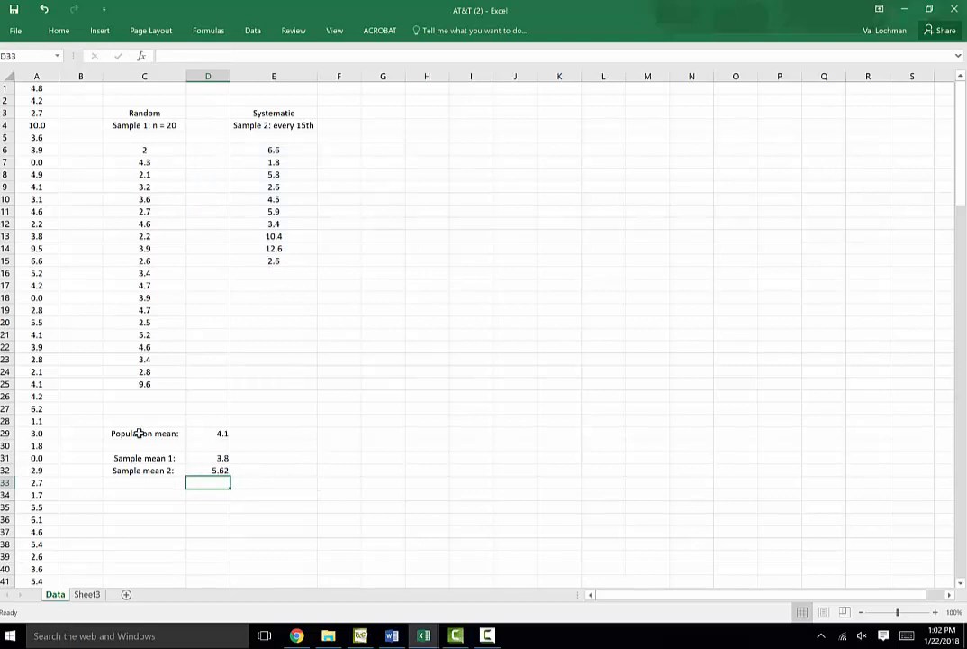
Left-align the mean labels and values in C29:D32
drag(138, 433, 195, 472)
click(59, 31)
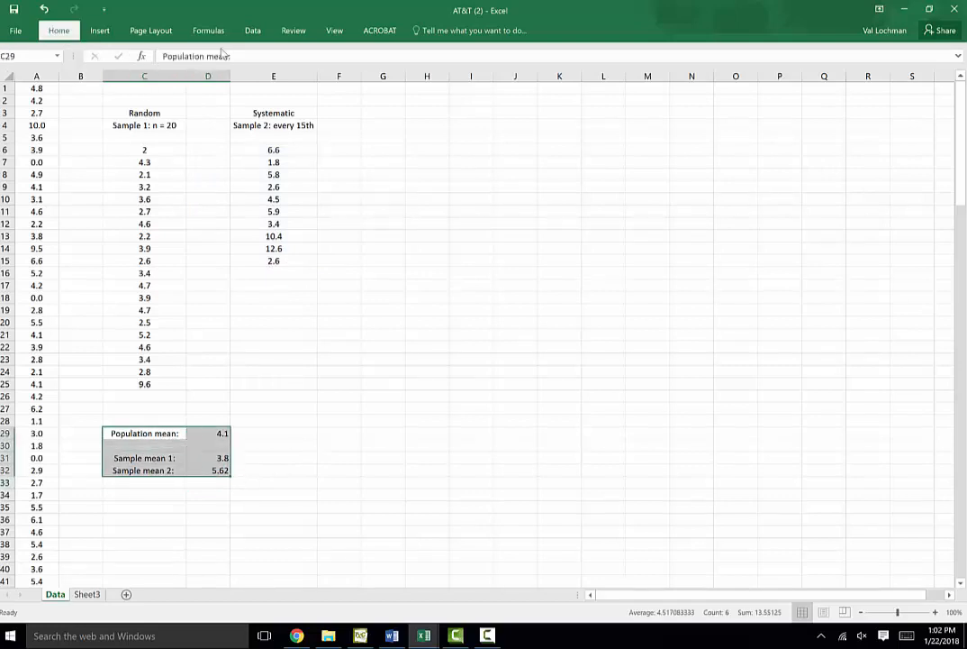
click(279, 81)
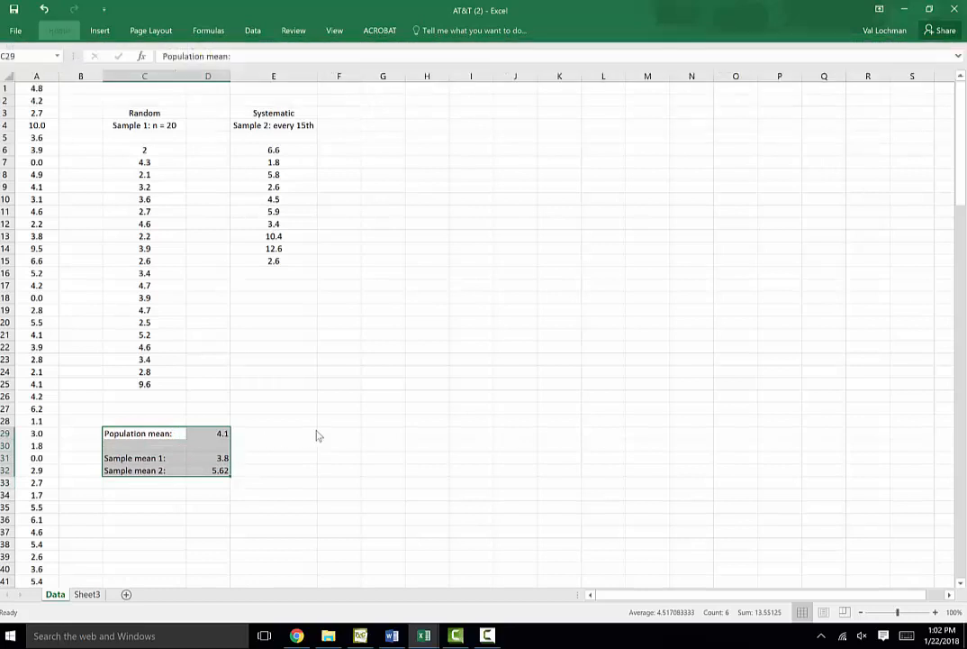
Enter the label Sample error 1: in C34
click(155, 497)
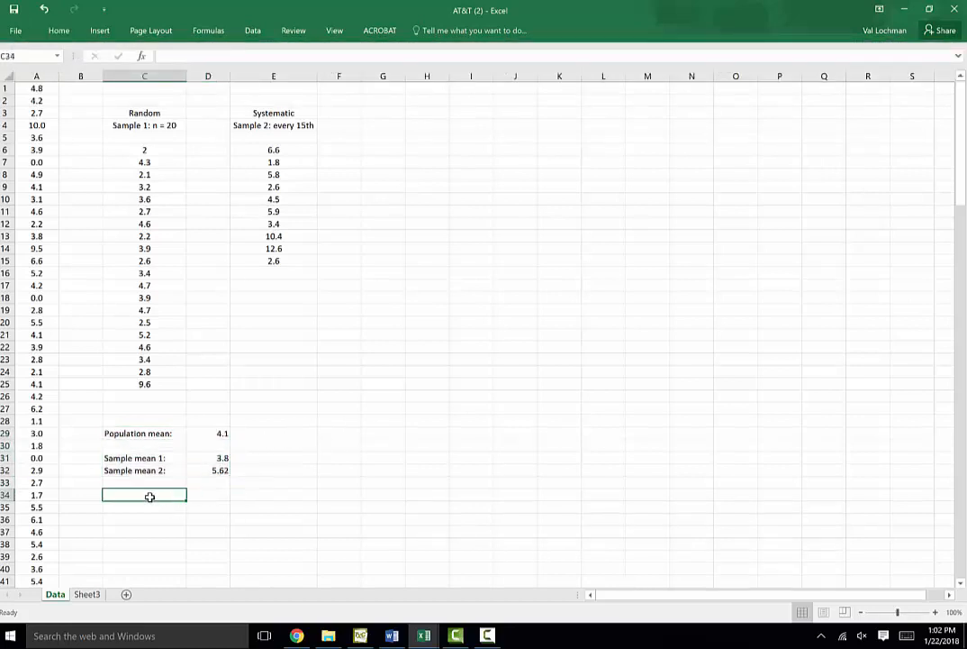
text(Sample er)
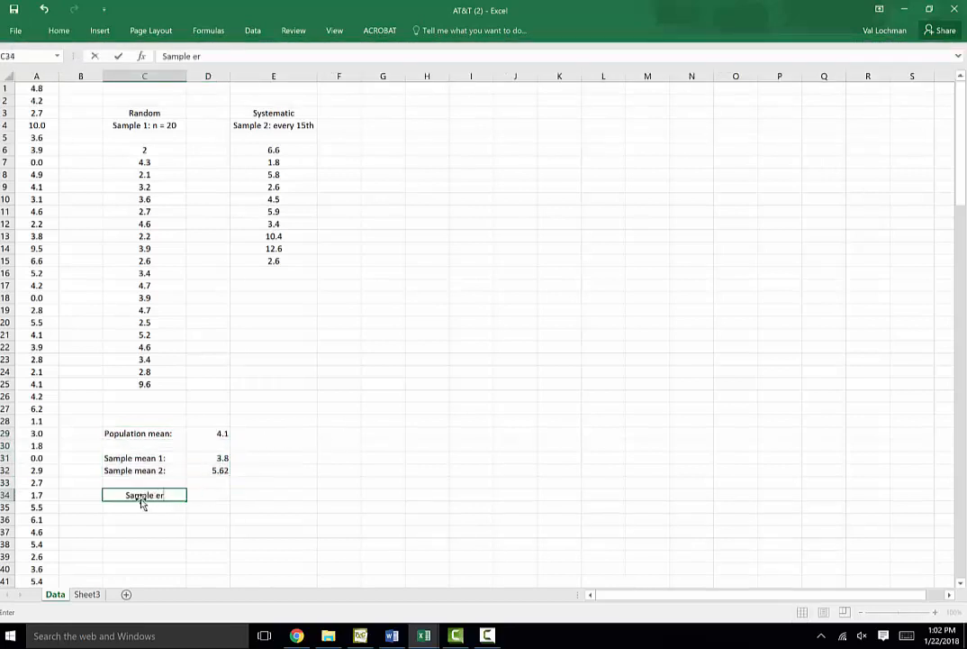
text(ror 1:)
key(Tab)
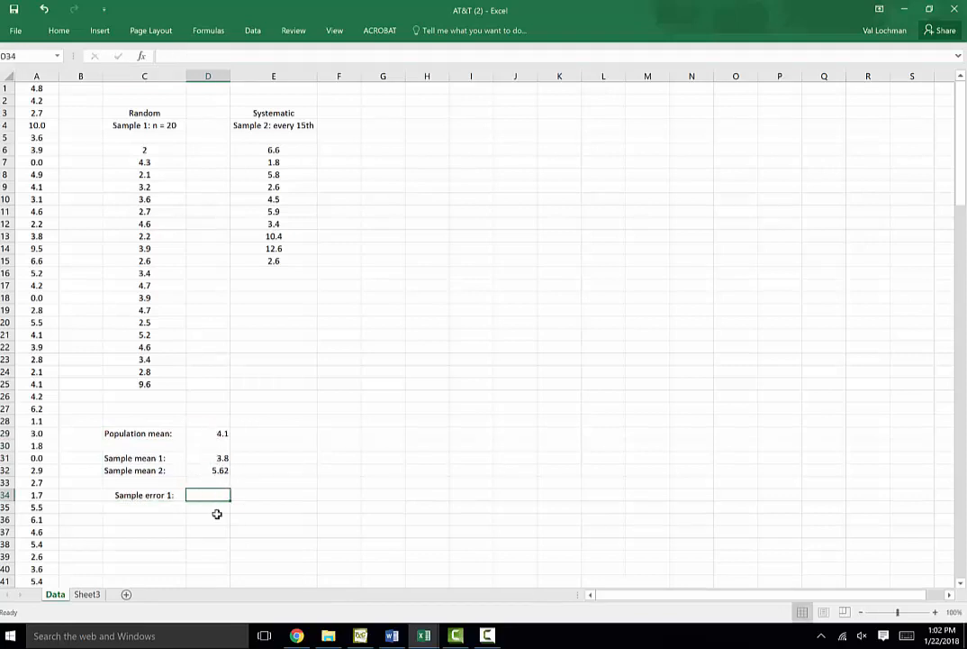
Compute sample error 1 in D34 as =D31-D29
text(=)
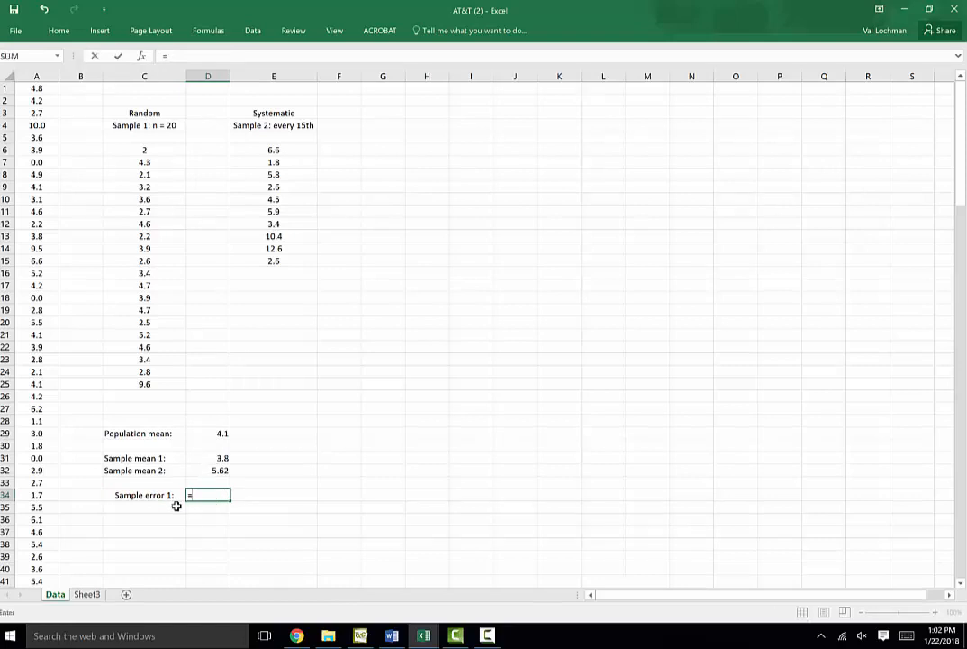
click(213, 458)
text(-)
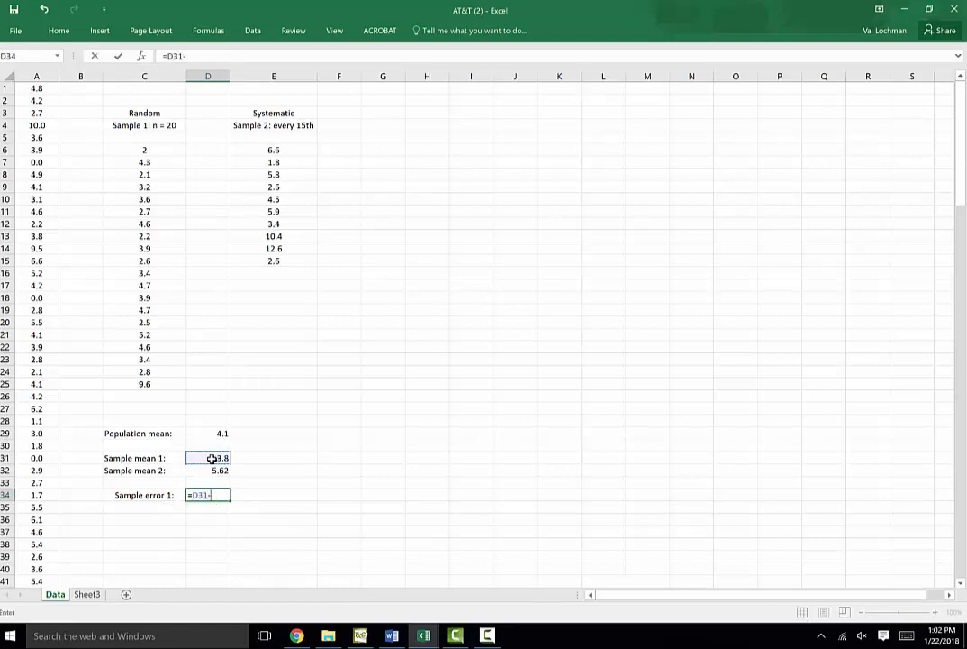
click(204, 434)
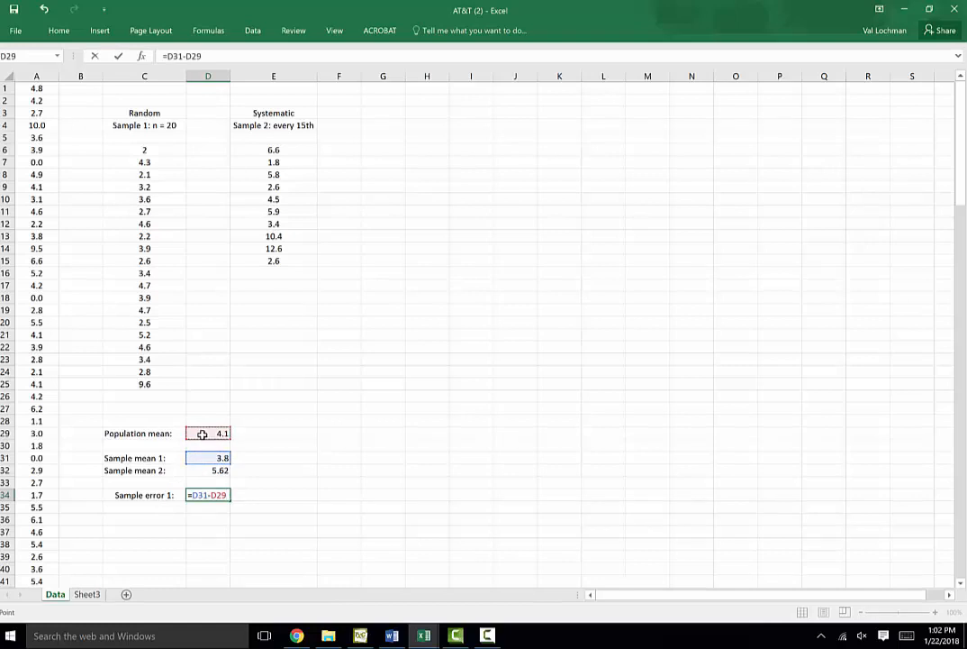
key(Return)
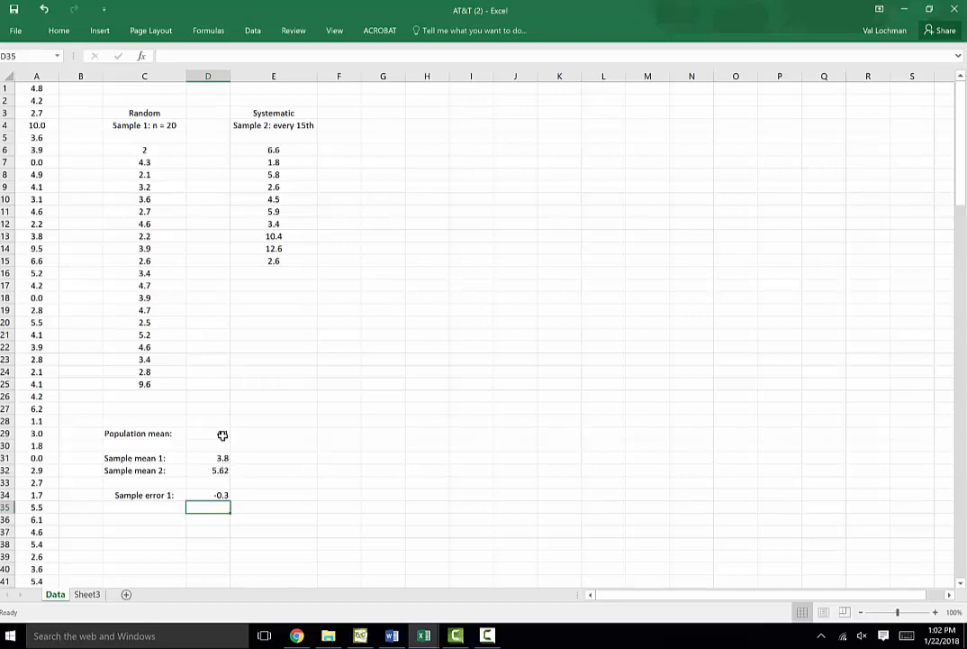
Enter the label Sample error 2: in C35
click(150, 506)
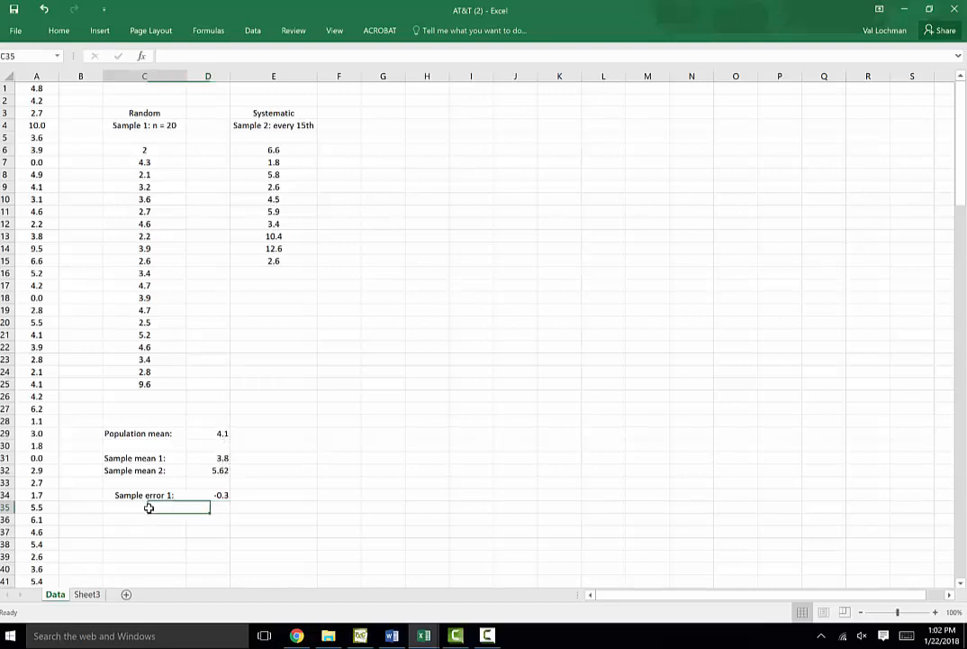
text(Sa)
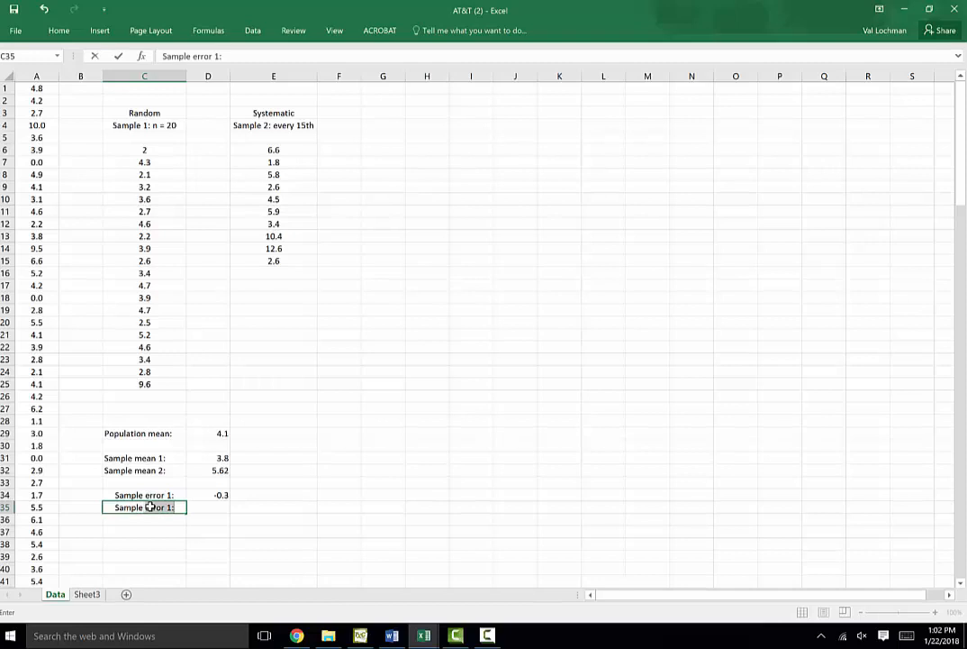
text(mple error 2:)
click(214, 505)
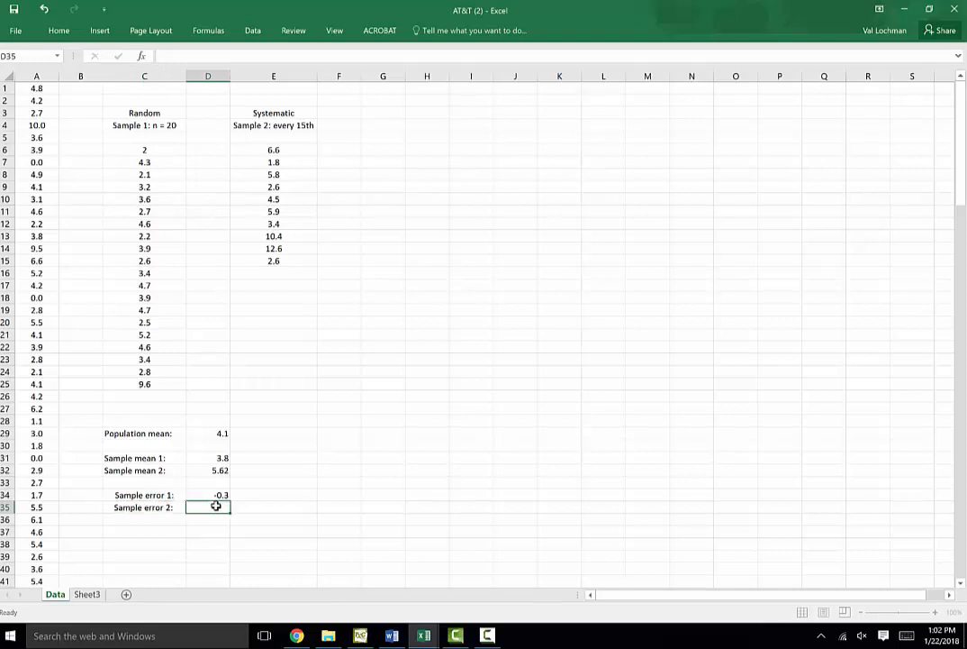
Compute sample error 2 in D35 as =D32-D29
text(=)
click(224, 469)
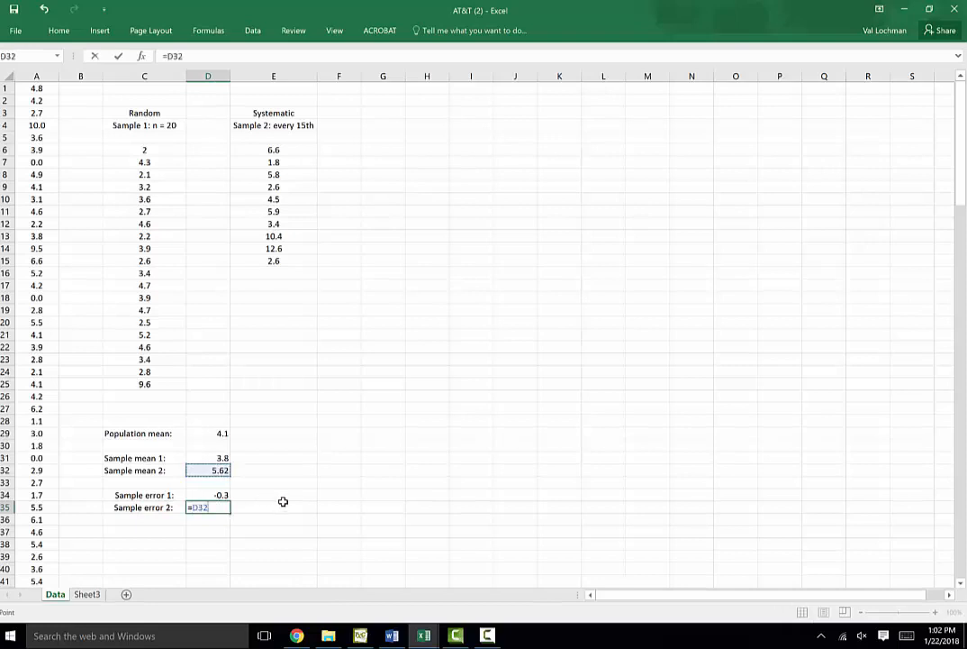
text(-)
click(218, 432)
key(Return)
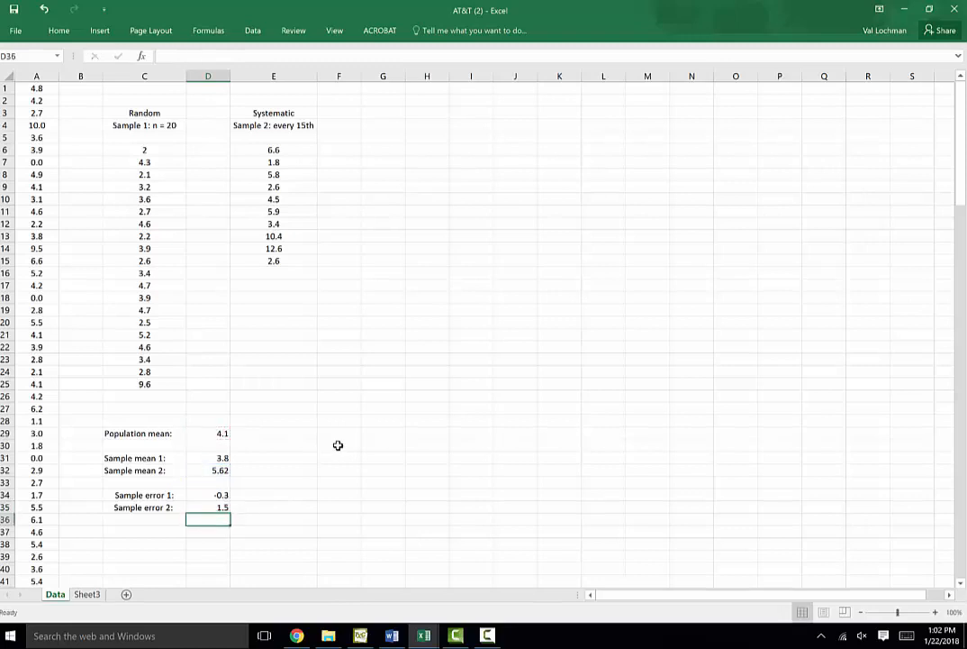
Inspect the formula in D35 and the averages of the random and systematic sample columns
click(222, 506)
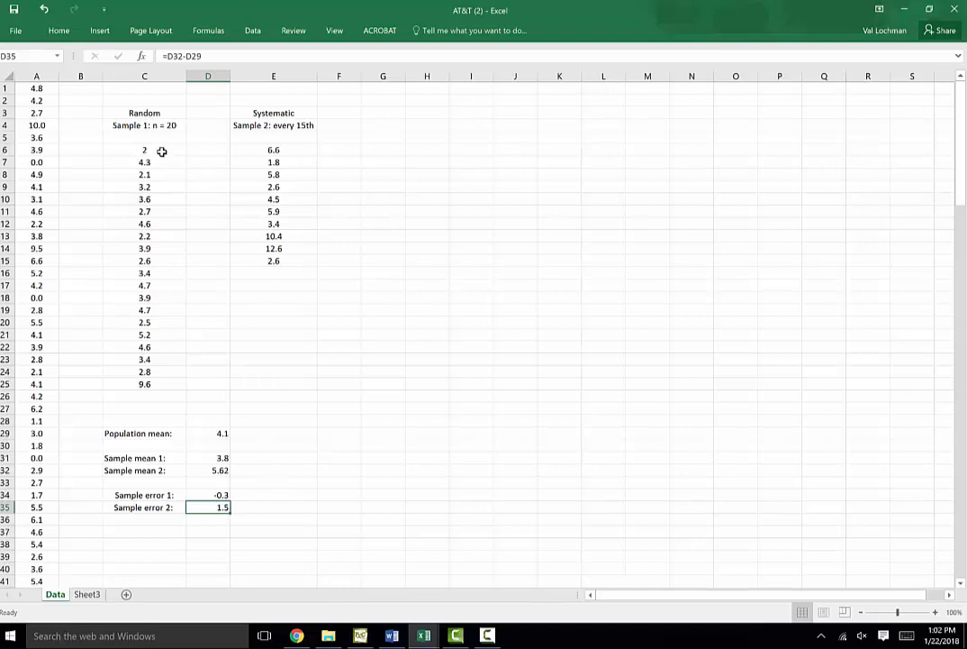
drag(163, 150, 156, 383)
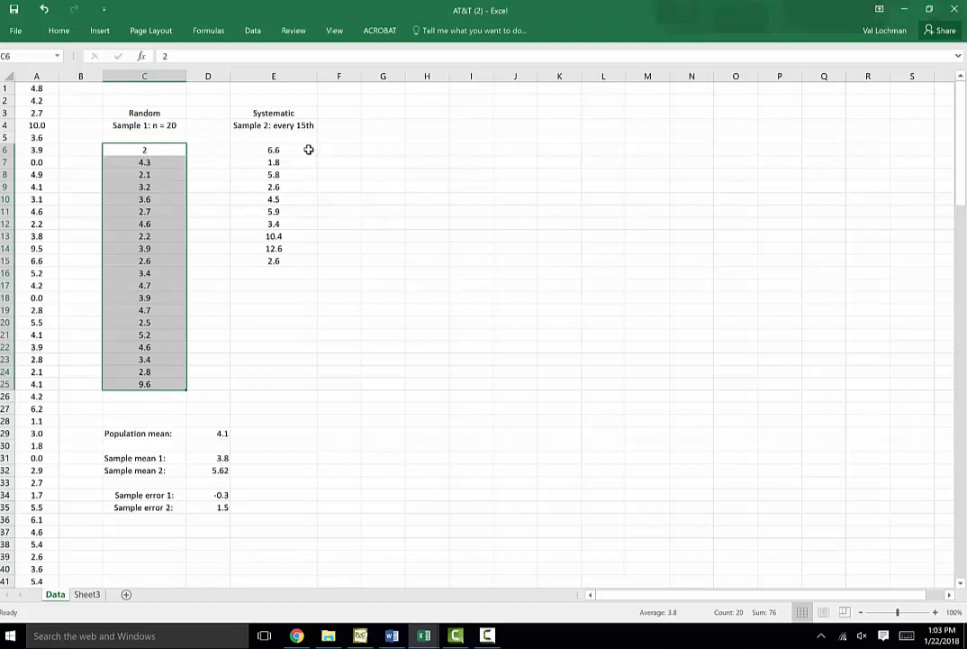
drag(296, 152, 294, 269)
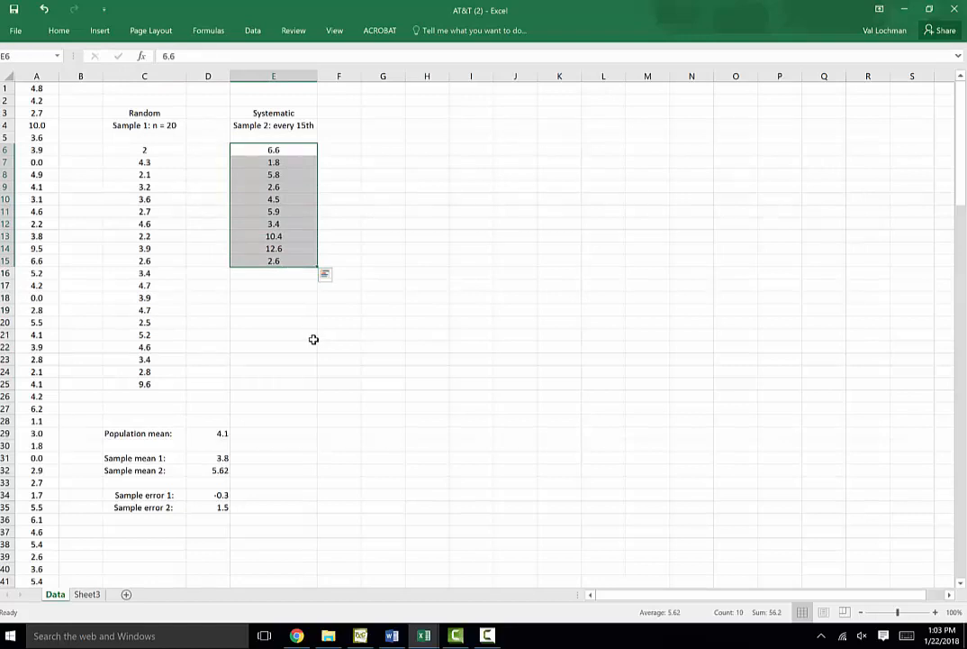
Widen column G and enter the headings Random in G3 and Sample 3: n = 40 in G4
click(383, 114)
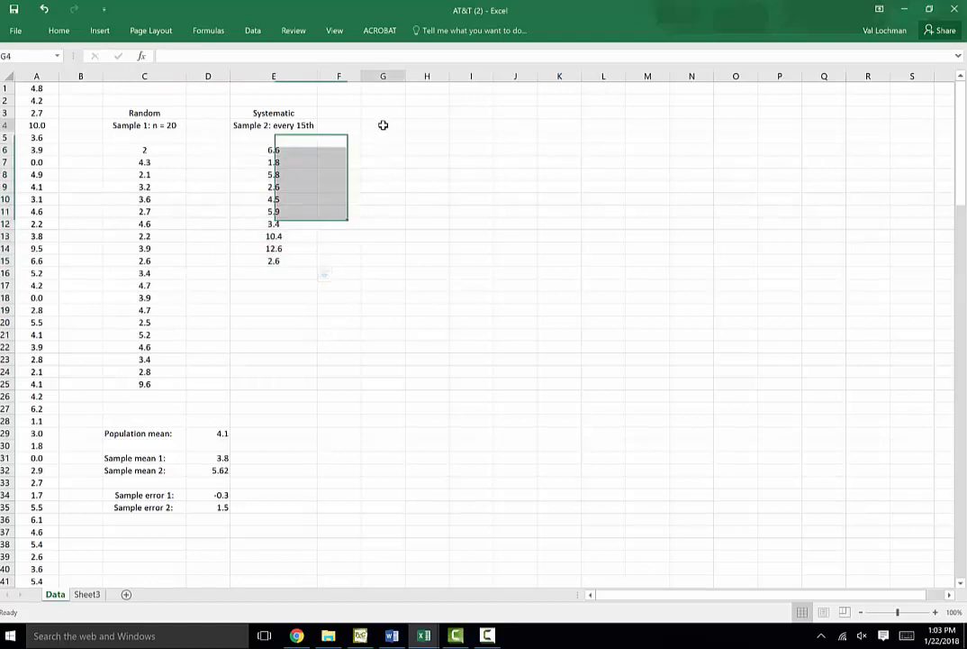
drag(405, 81, 449, 82)
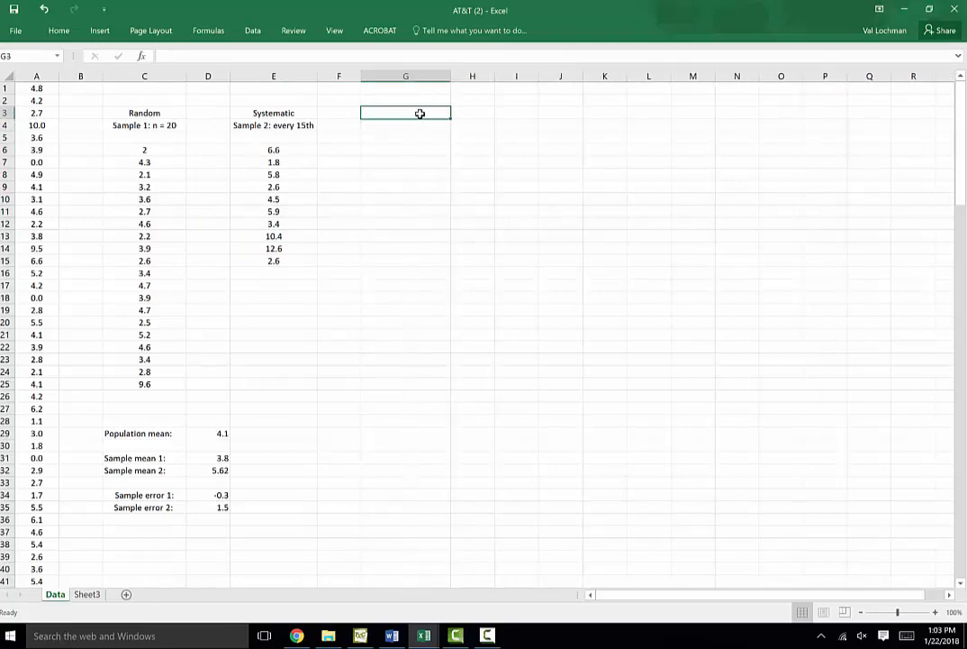
text(Random)
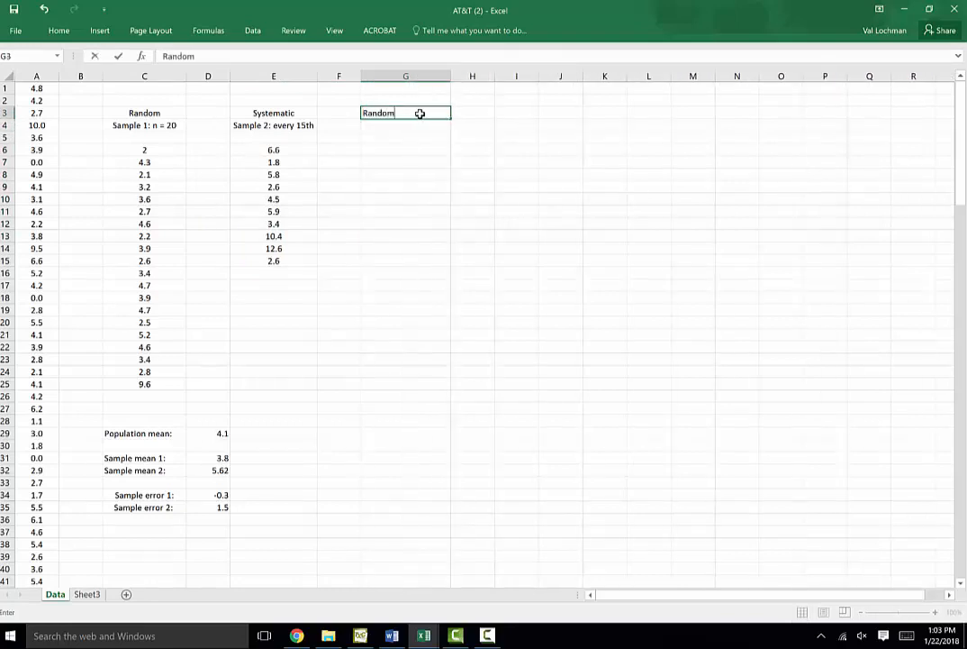
key(Return)
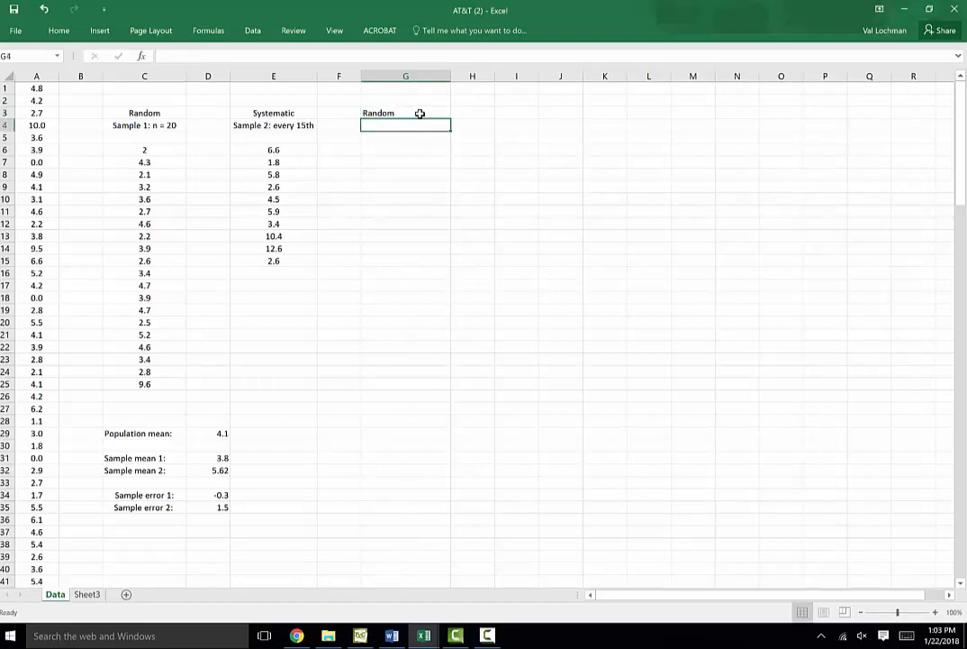
text(Sample 3: n = 40)
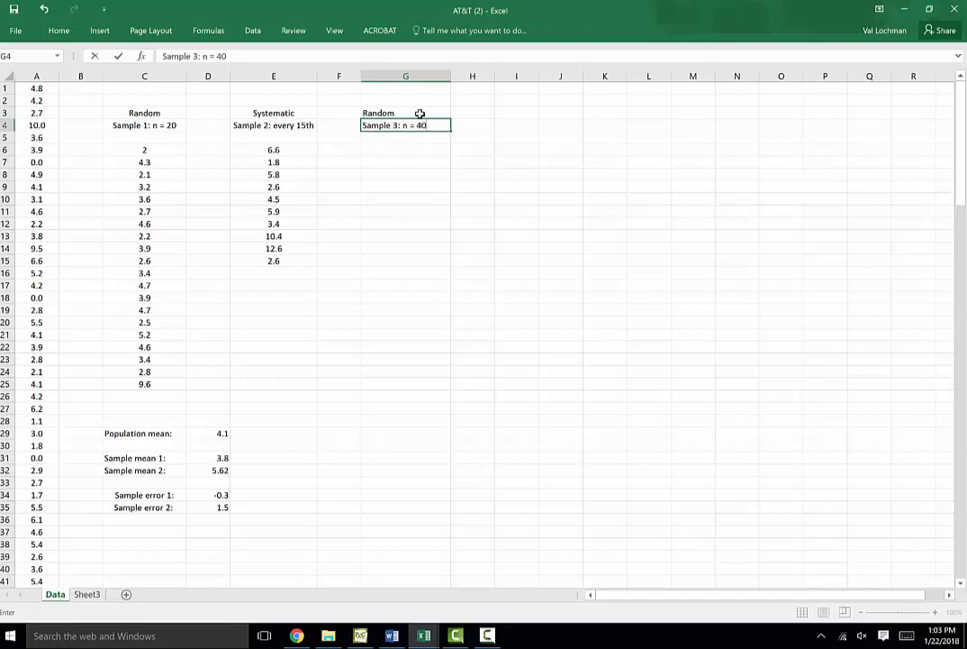
click(405, 149)
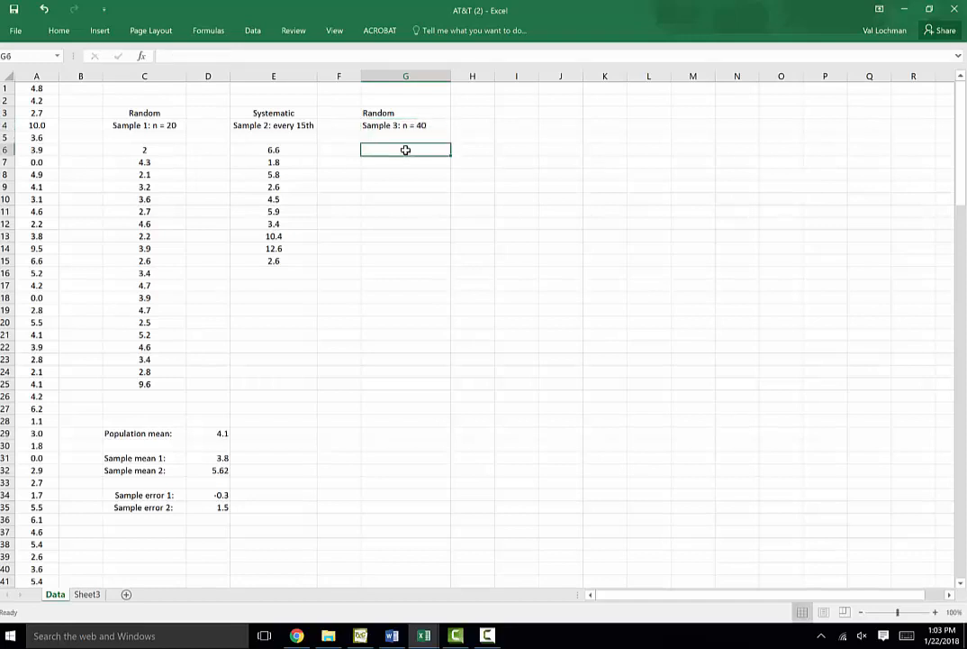
Use the Sampling tool to draw a random sample of 40 values from $A$1:$A$160, outputting to $G$6
click(252, 31)
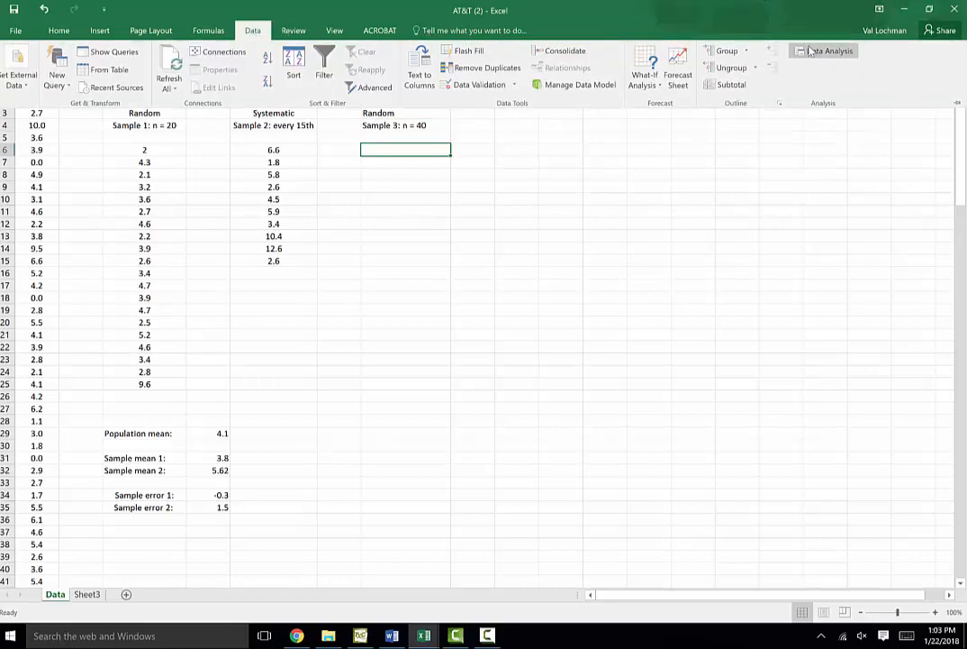
click(825, 51)
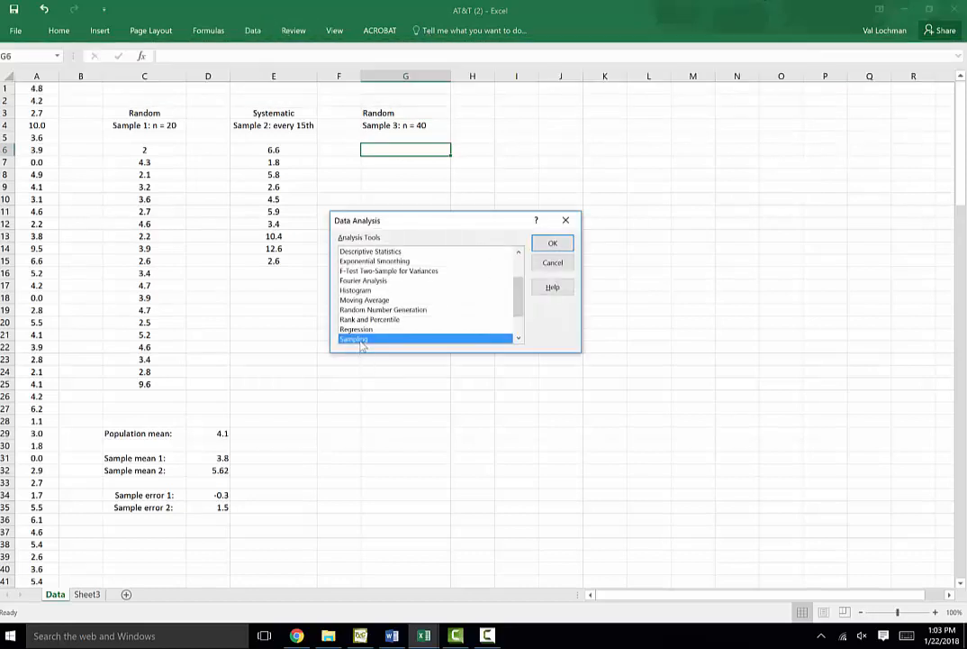
click(552, 243)
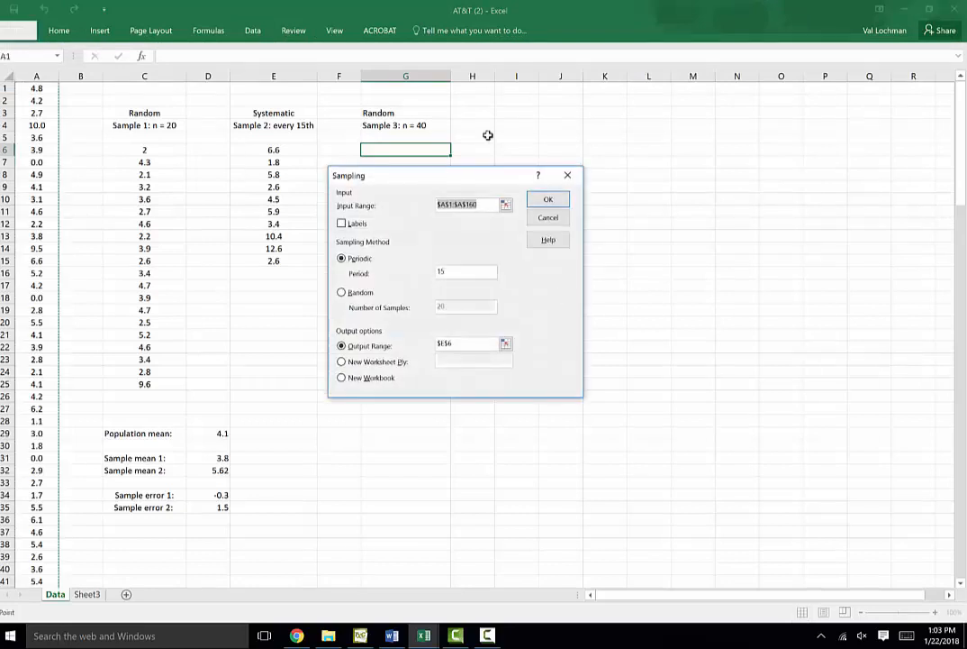
click(341, 292)
drag(456, 305, 435, 307)
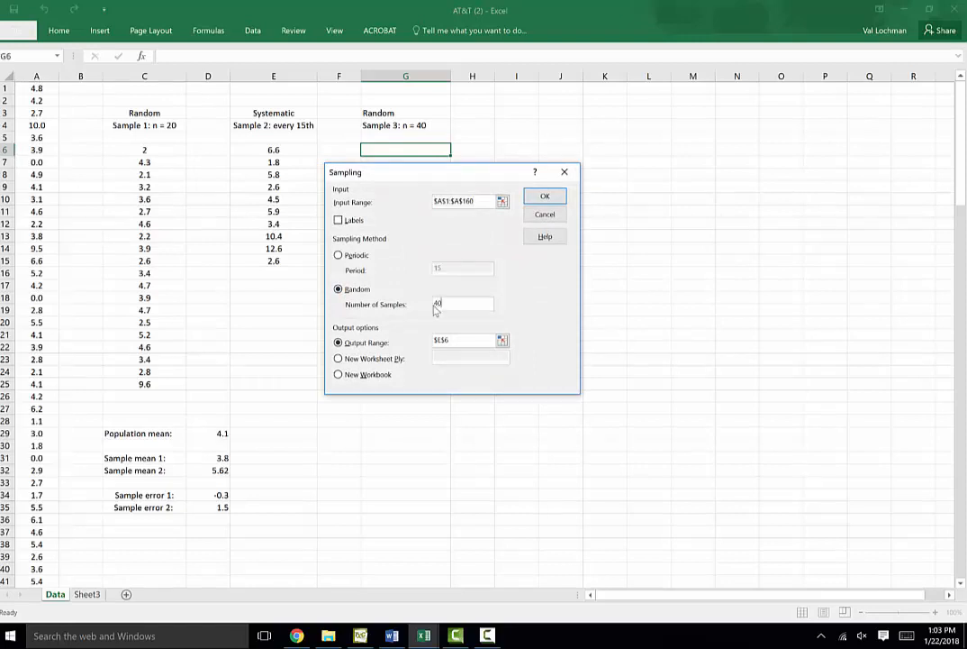
click(502, 340)
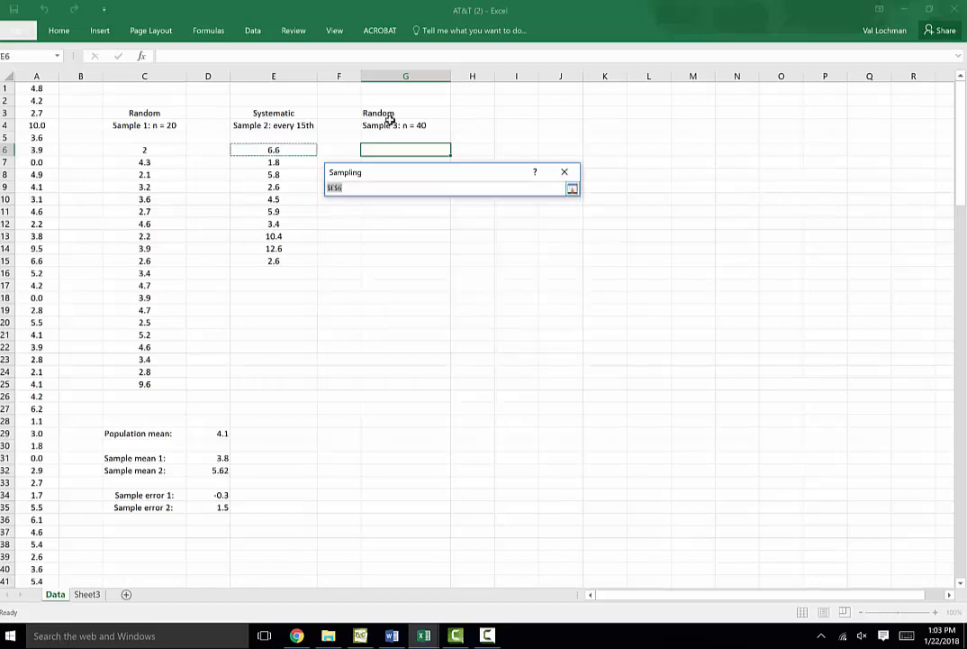
click(385, 150)
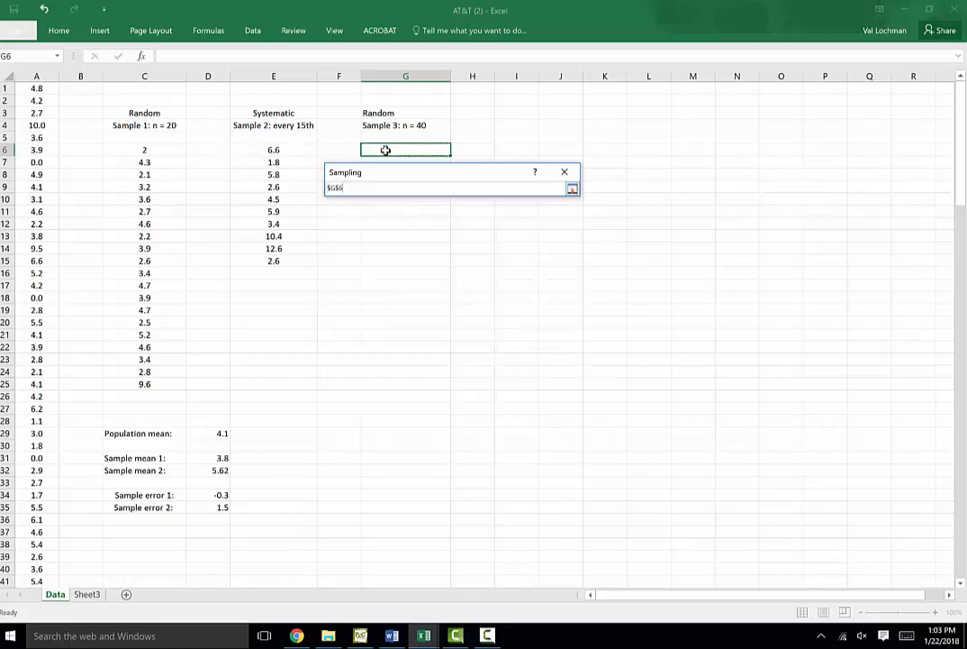
click(573, 188)
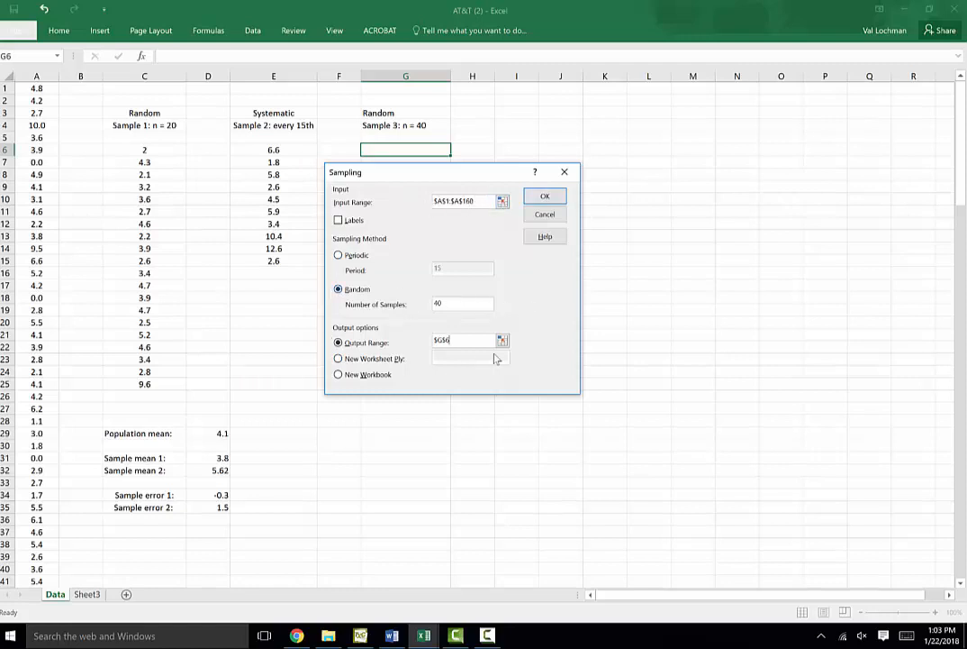
click(545, 195)
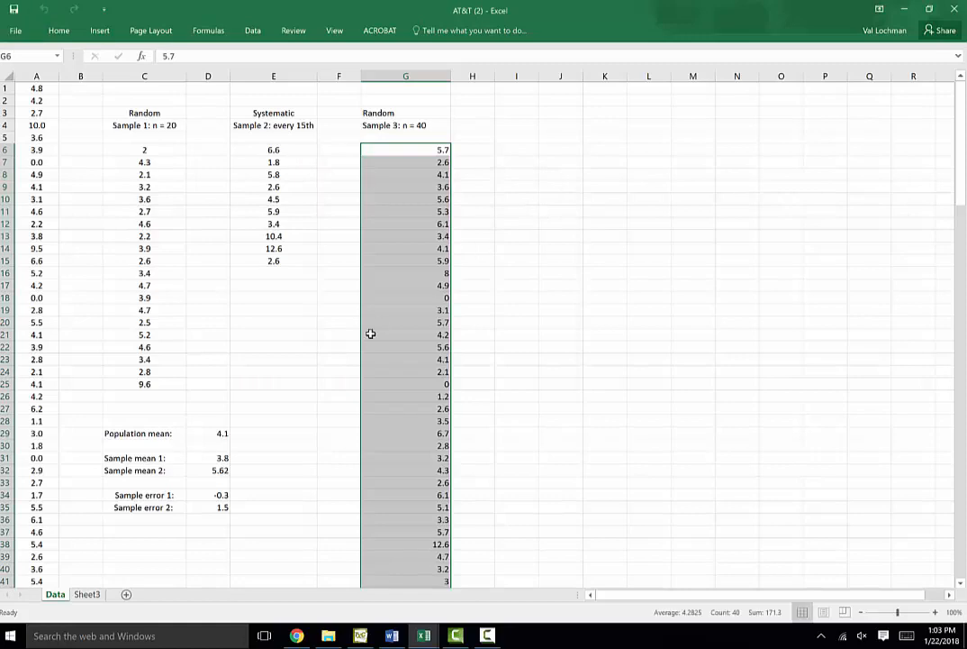
Enter the label Sample mean 3: in C37
scroll(424, 300, down, 5)
scroll(425, 298, up, 3)
scroll(424, 297, up, 2)
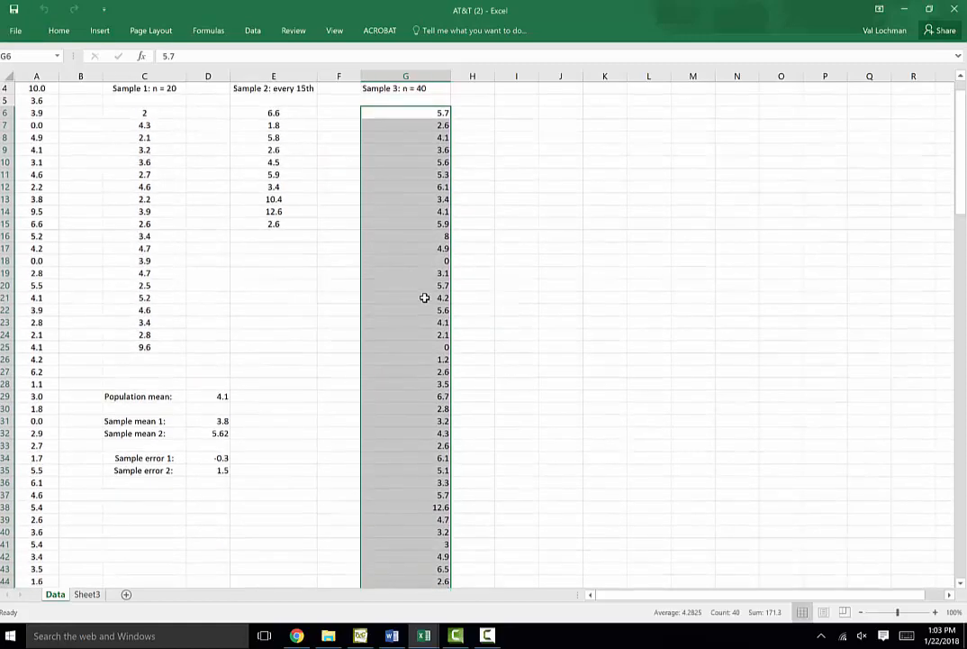
scroll(424, 298, down, 4)
scroll(424, 297, up, 3)
scroll(421, 111, up, 1)
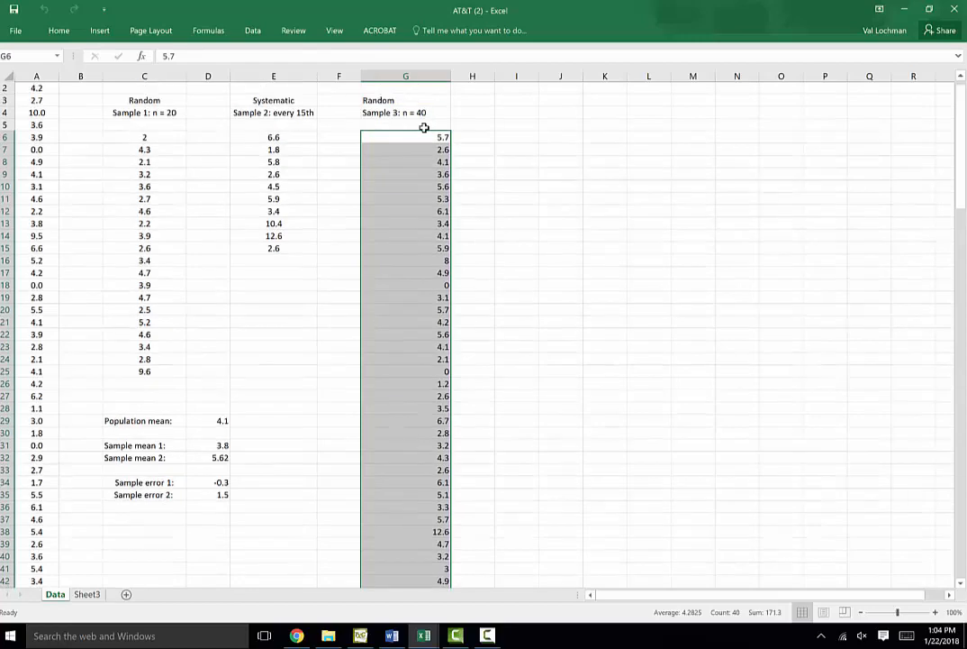
scroll(453, 275, down, 2)
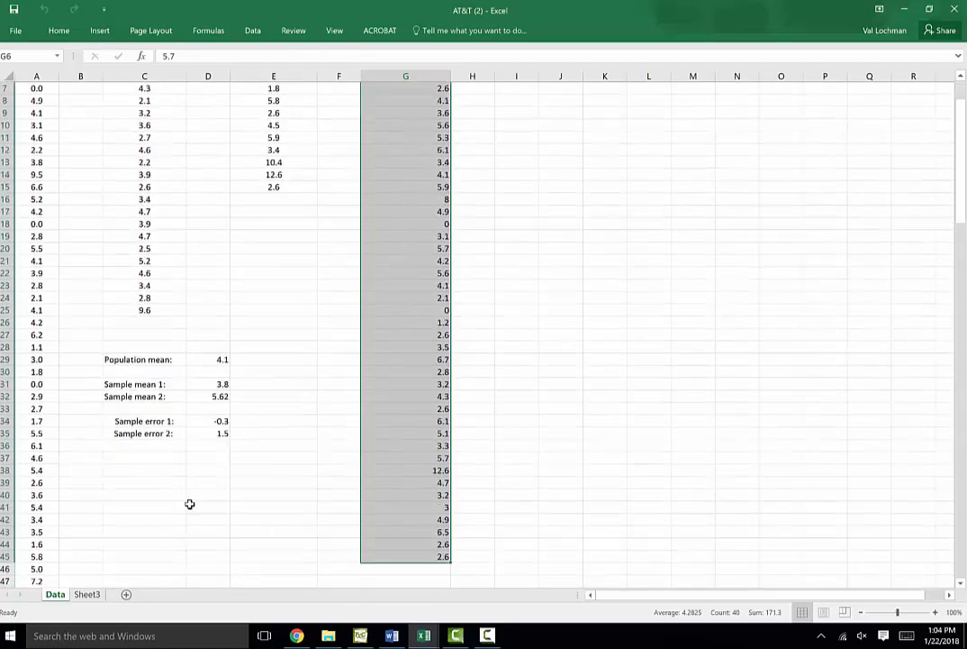
click(142, 461)
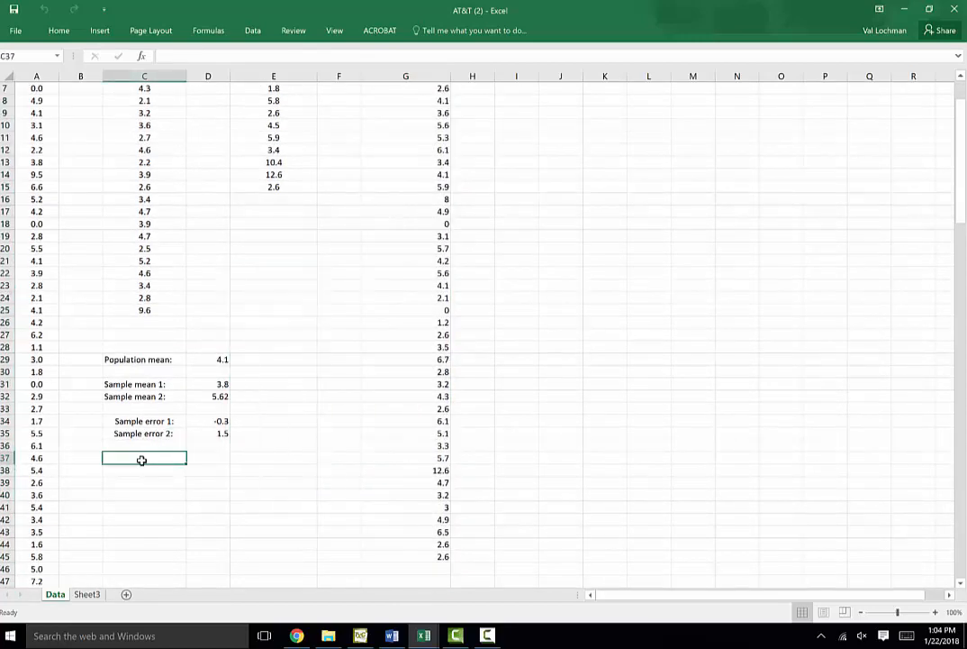
text(Sample)
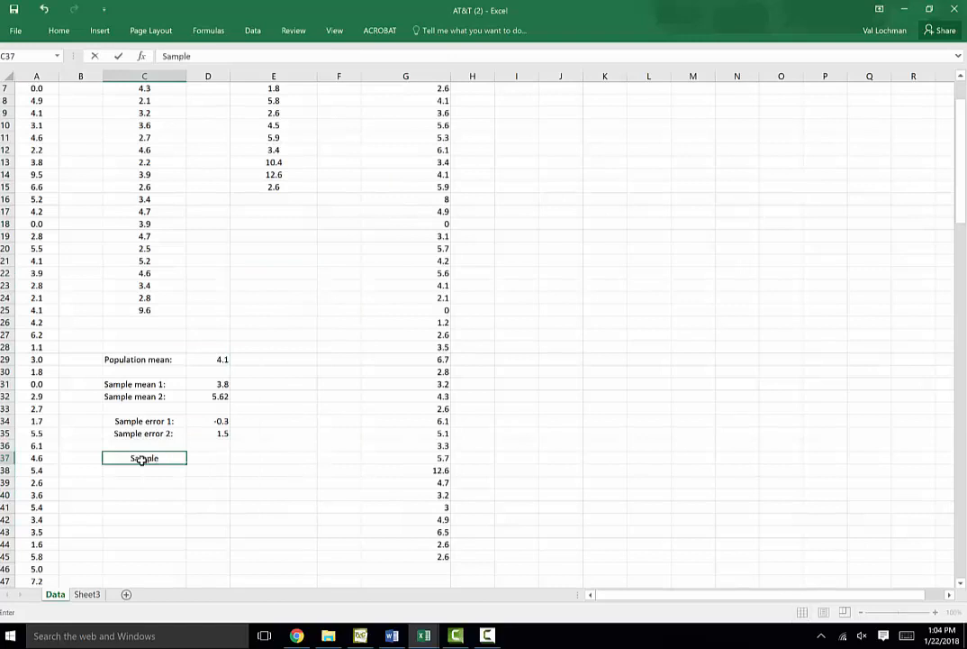
text( mean 3:)
Compute sample mean 3 in D37 as =average(G6:G45)
click(208, 459)
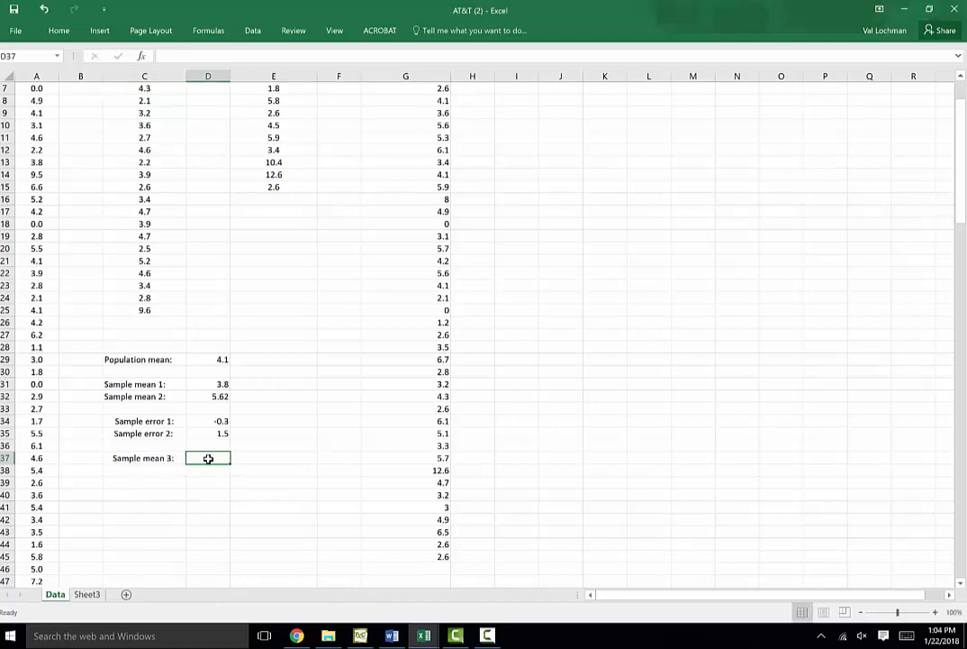
text(=average)
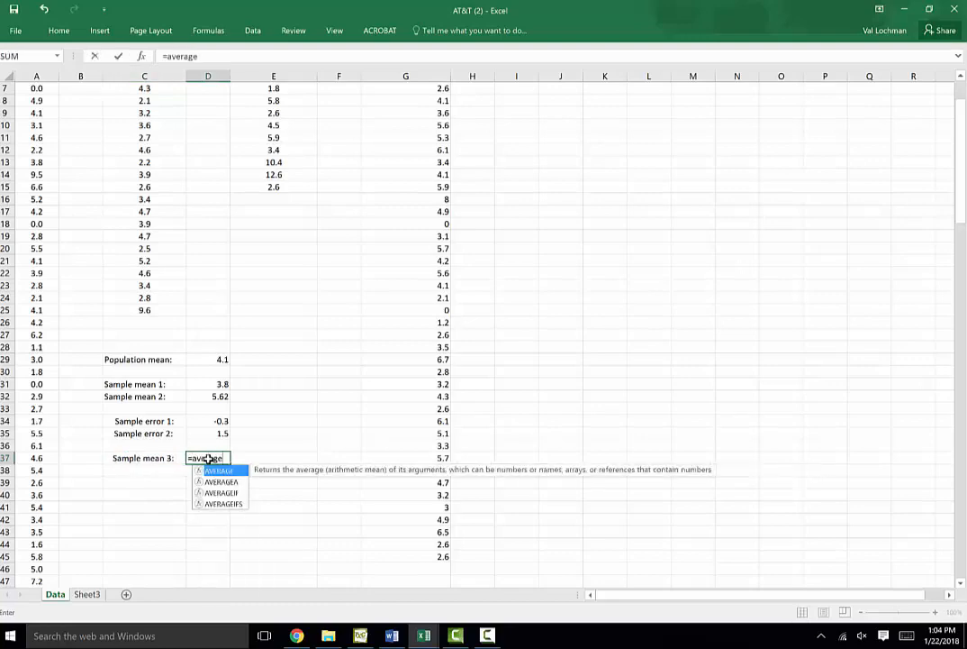
text(()
scroll(441, 162, up, 2)
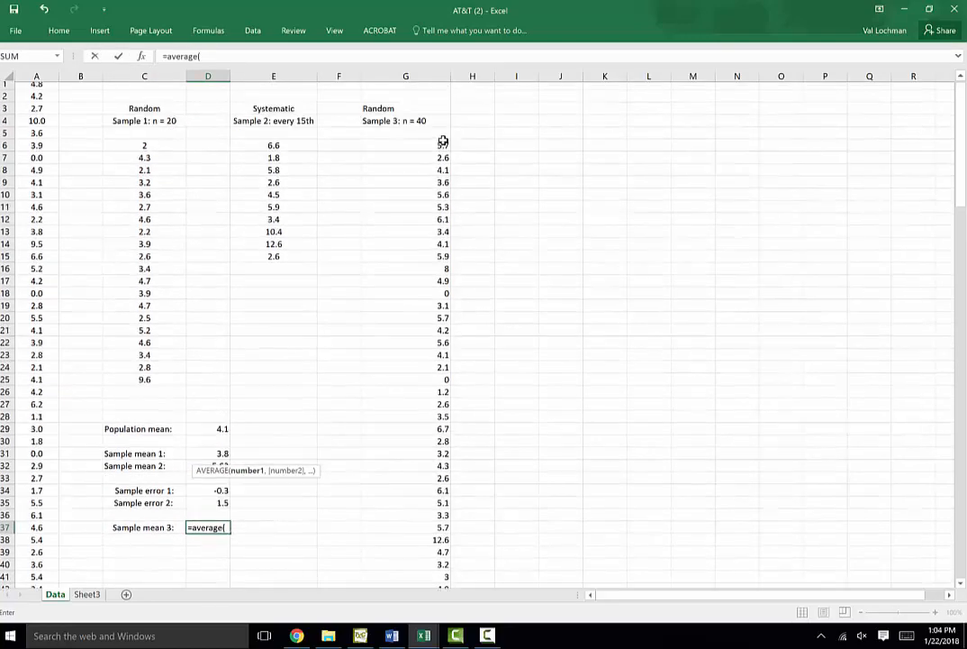
drag(442, 147, 435, 569)
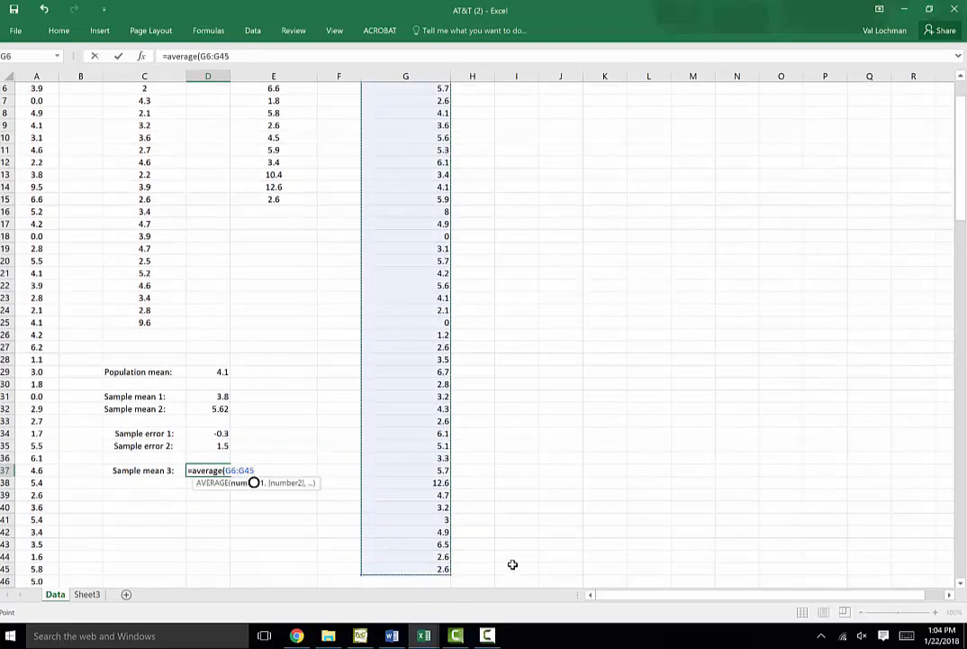
text())
key(Return)
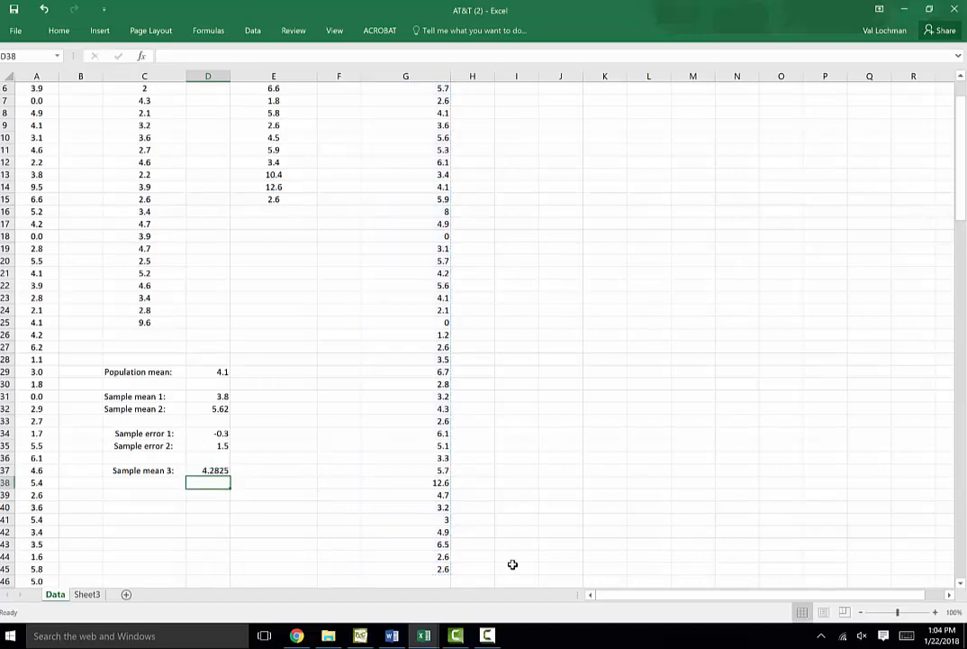
Enter the label Sample error 3: in C38
click(150, 483)
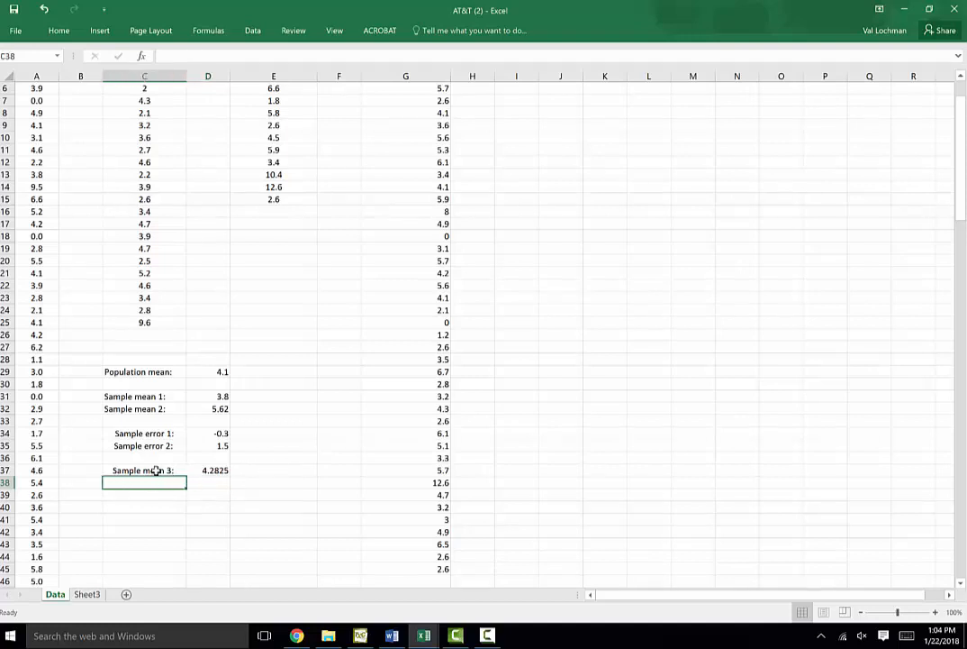
click(157, 458)
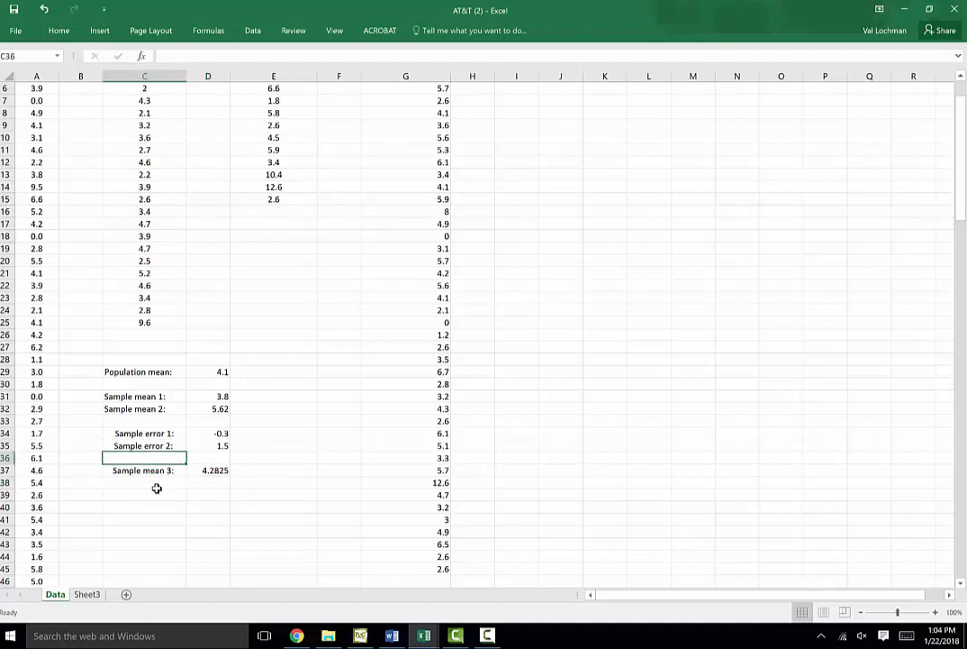
click(159, 484)
text(Sample mean 3:)
key(BackSpace)
key(BackSpace)
key(BackSpace)
key(BackSpace)
key(BackSpace)
key(BackSpace)
key(BackSpace)
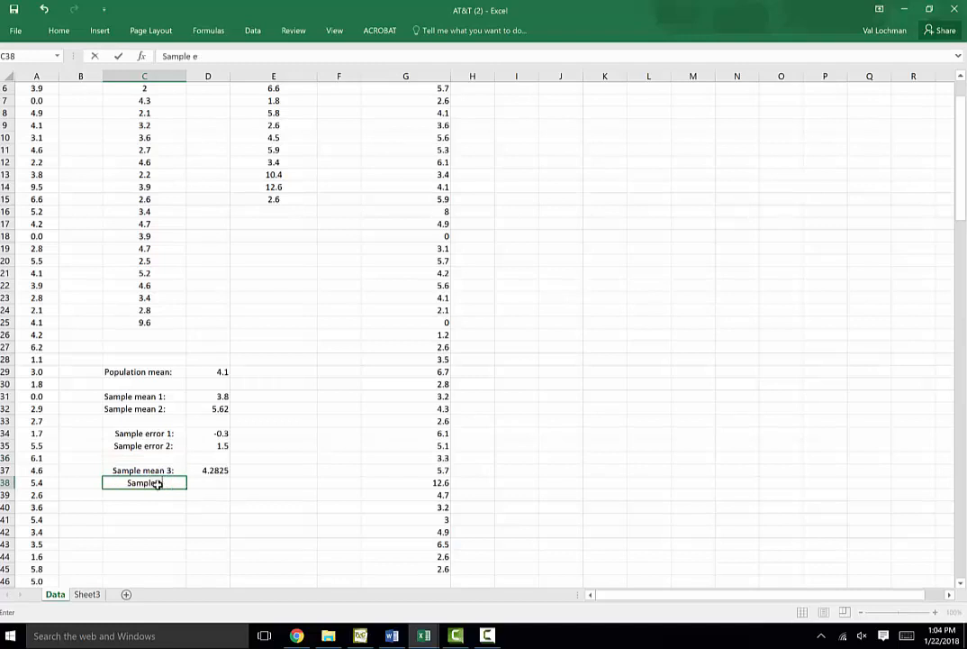
text(error)
text(3:)
Compute sample error 3 in D38 as =D37-D29
click(211, 484)
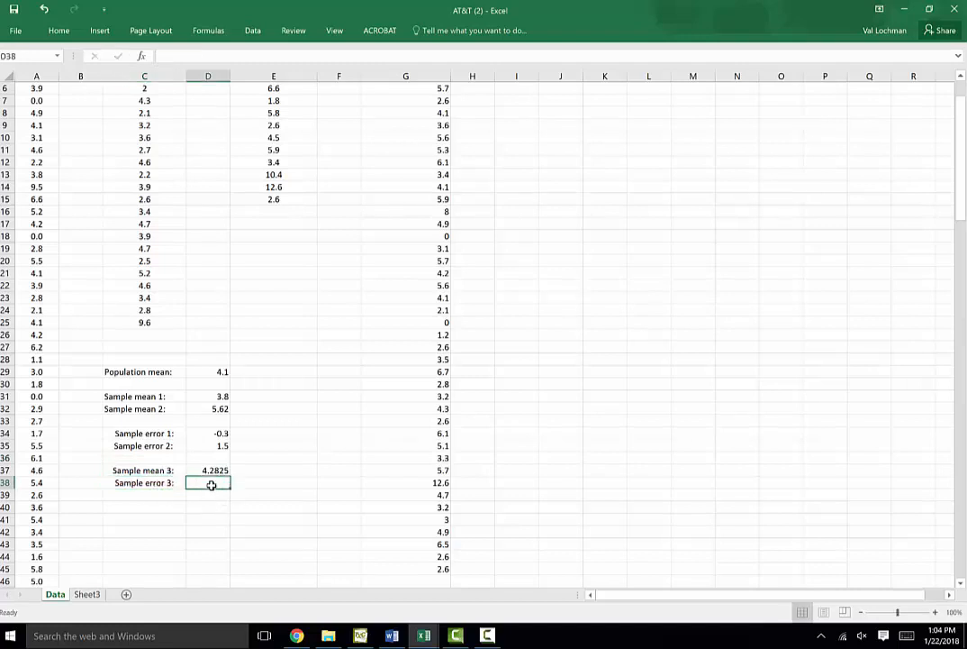
text(=)
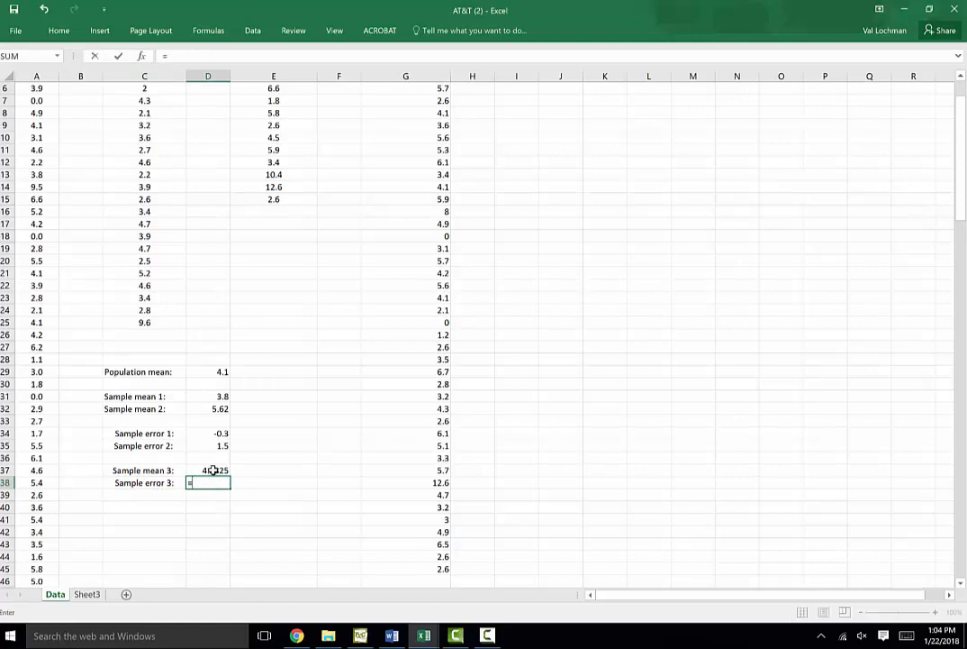
click(211, 468)
text(-)
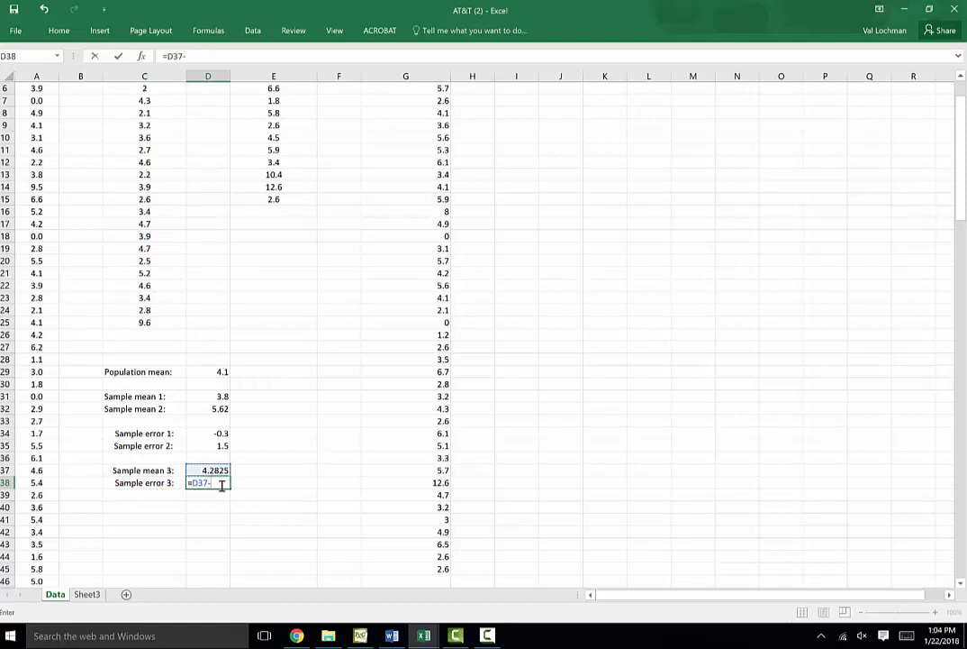
click(218, 372)
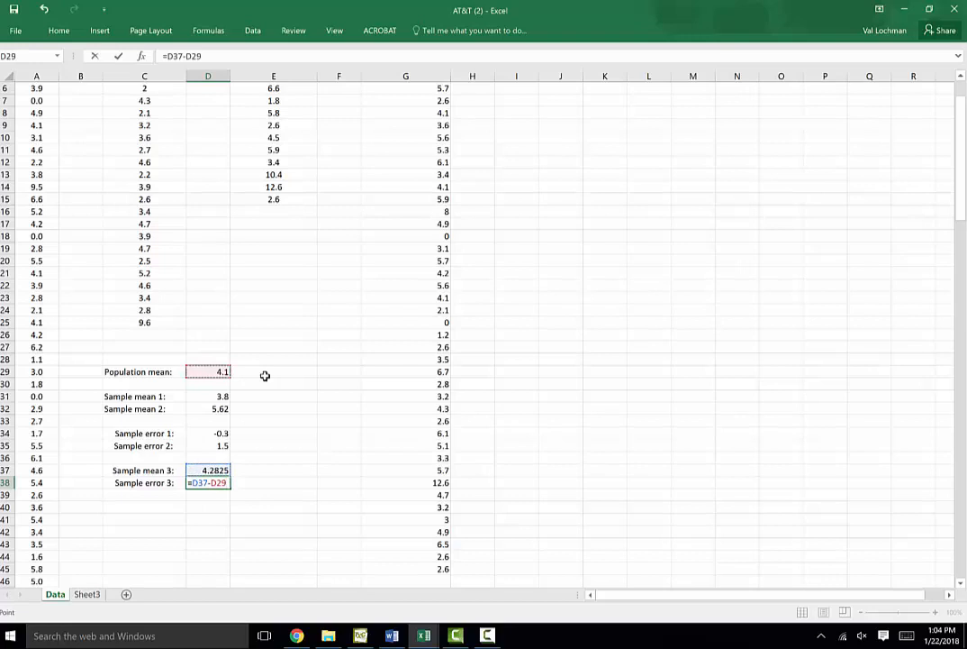
key(Return)
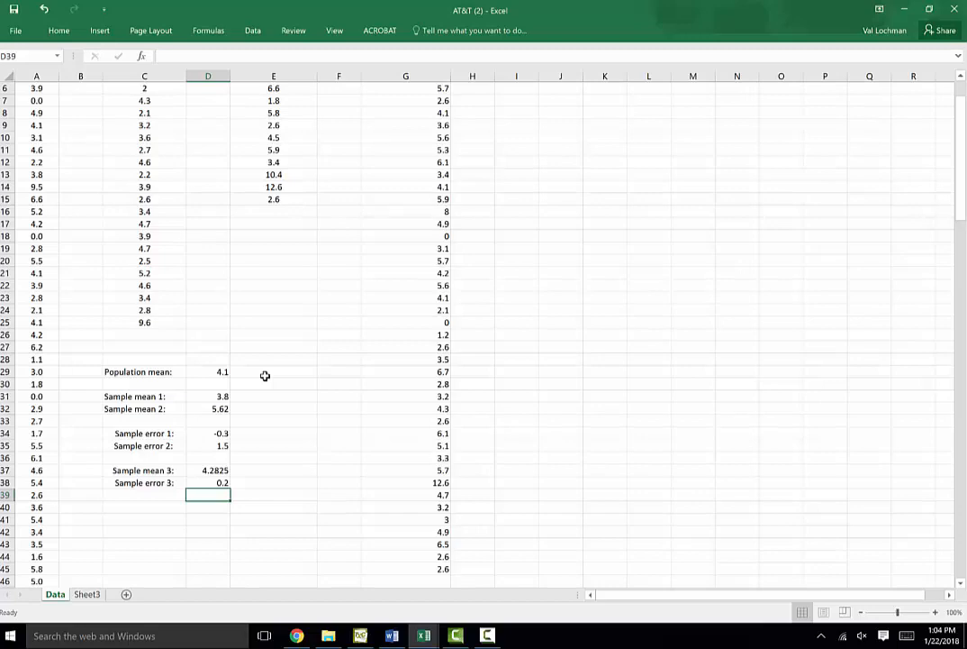
scroll(342, 321, up, 2)
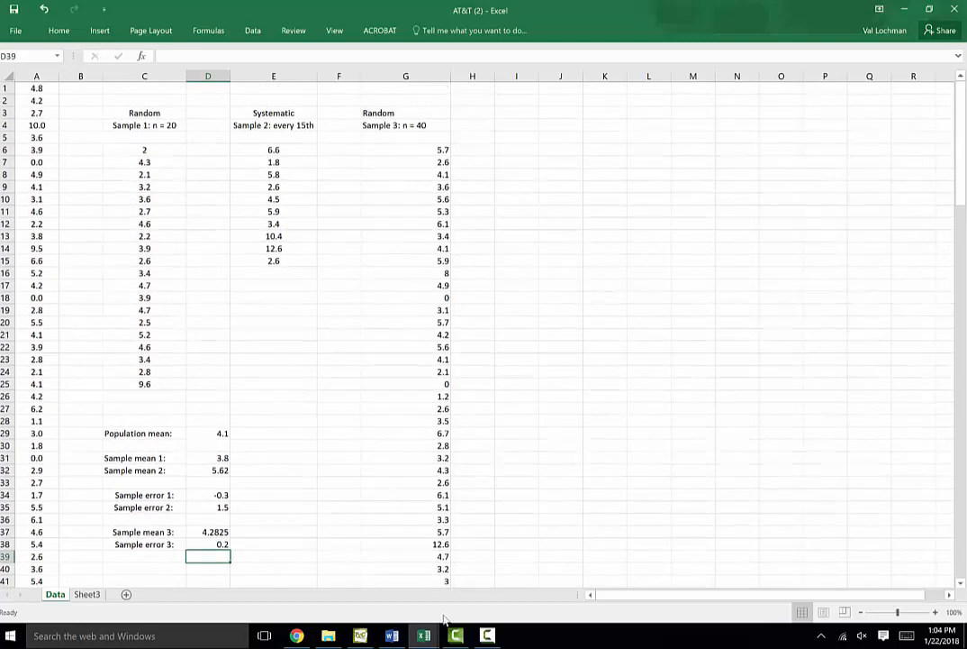
click(488, 636)
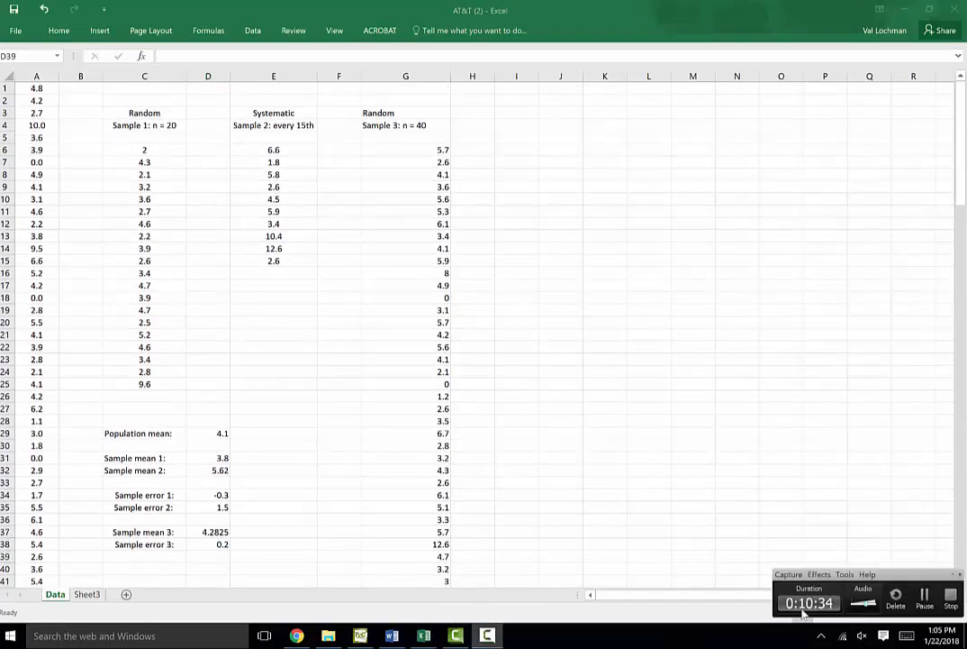